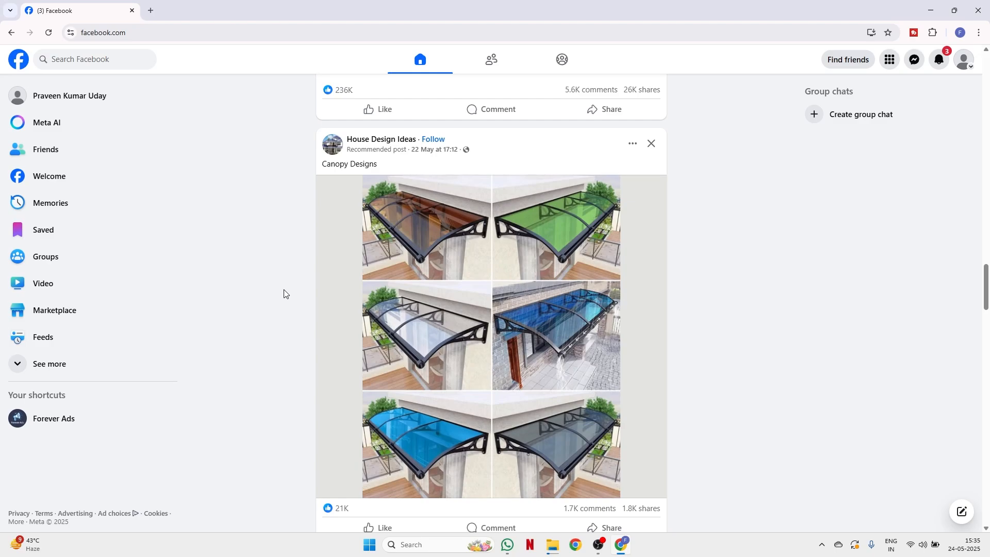
- Open Facebook's full Settings page through the profile avatar's Settings & privacy menu
{"action": "left_click", "coordinate": [964, 60]}
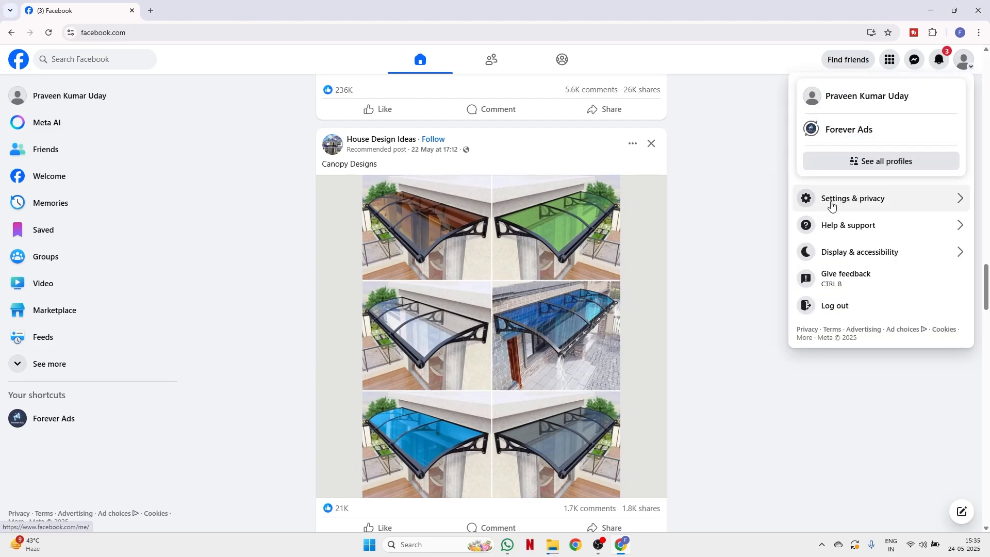
{"action": "left_click", "coordinate": [853, 201]}
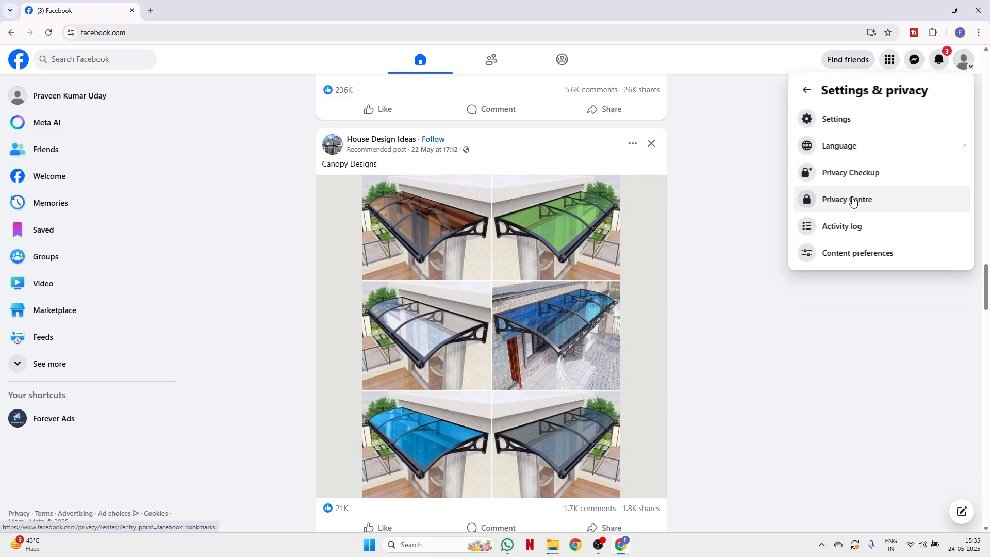
{"action": "left_click", "coordinate": [842, 120]}
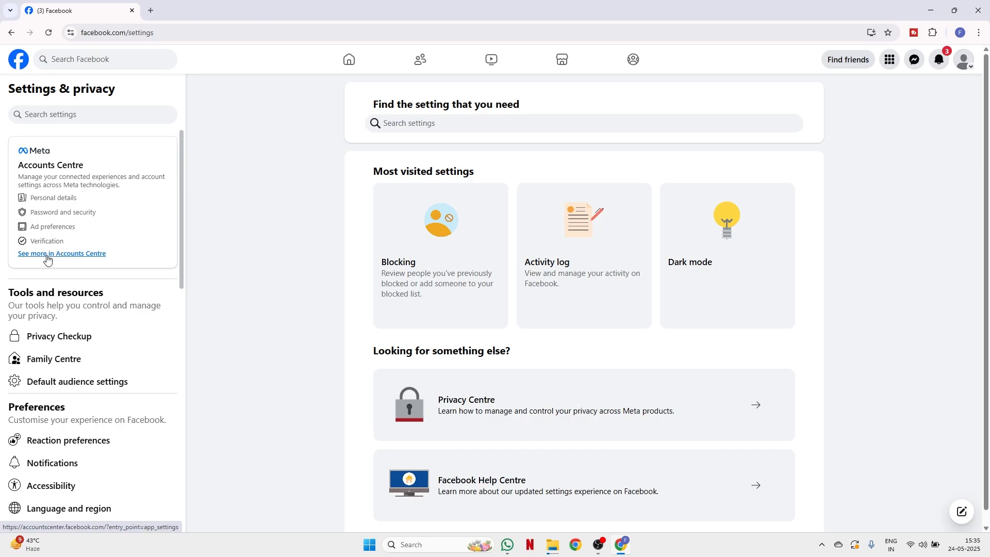
- Go to Accounts Centre and show its Password and security section
{"action": "left_click", "coordinate": [80, 255]}
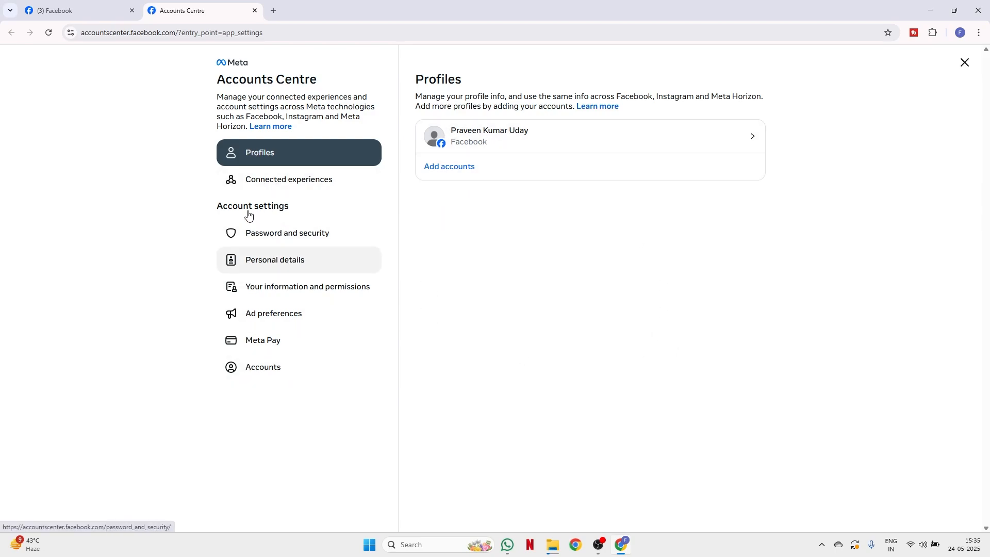
{"action": "left_click", "coordinate": [278, 242]}
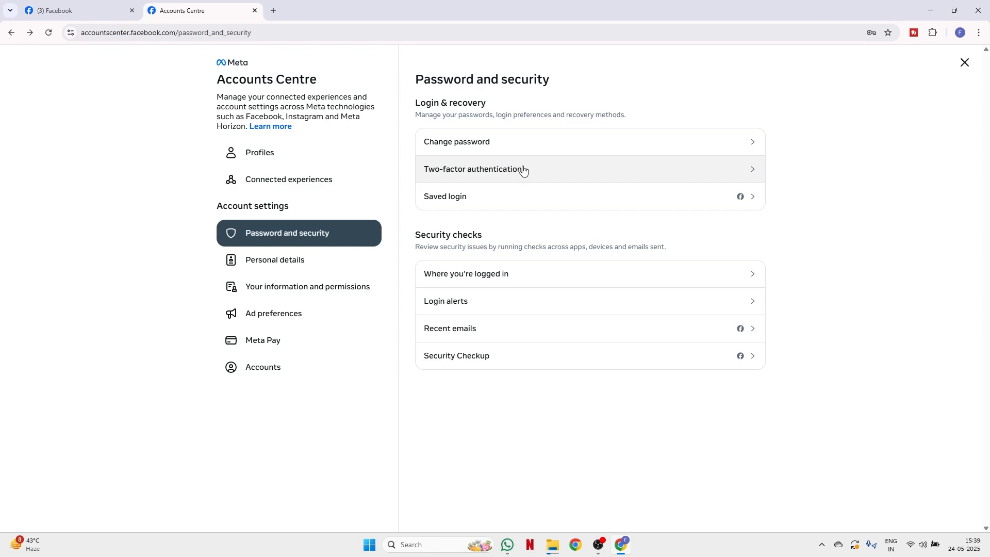
- Start two-factor authentication for the Facebook account via authentication app and select the setup key
{"action": "left_click", "coordinate": [540, 173]}
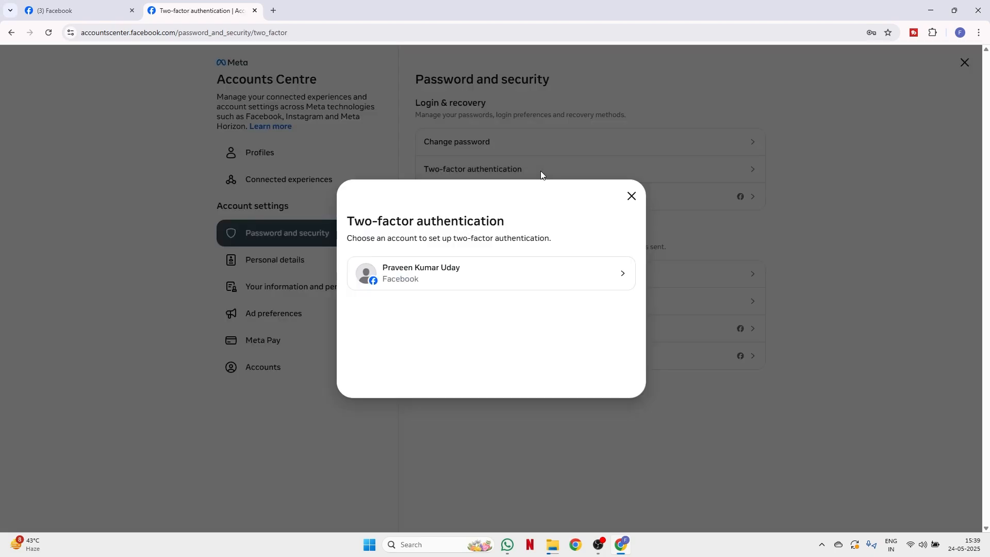
{"action": "left_click", "coordinate": [509, 274]}
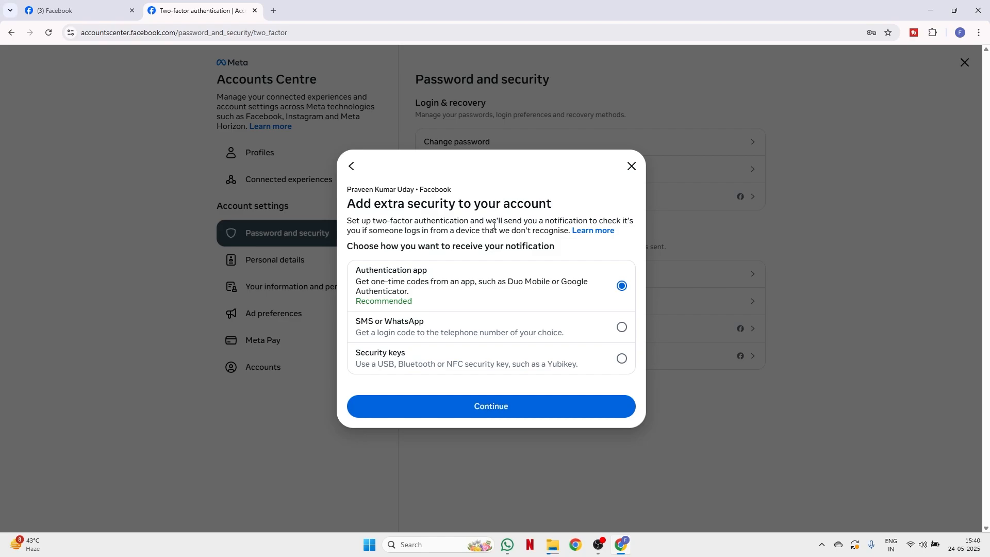
{"action": "left_click", "coordinate": [495, 411]}
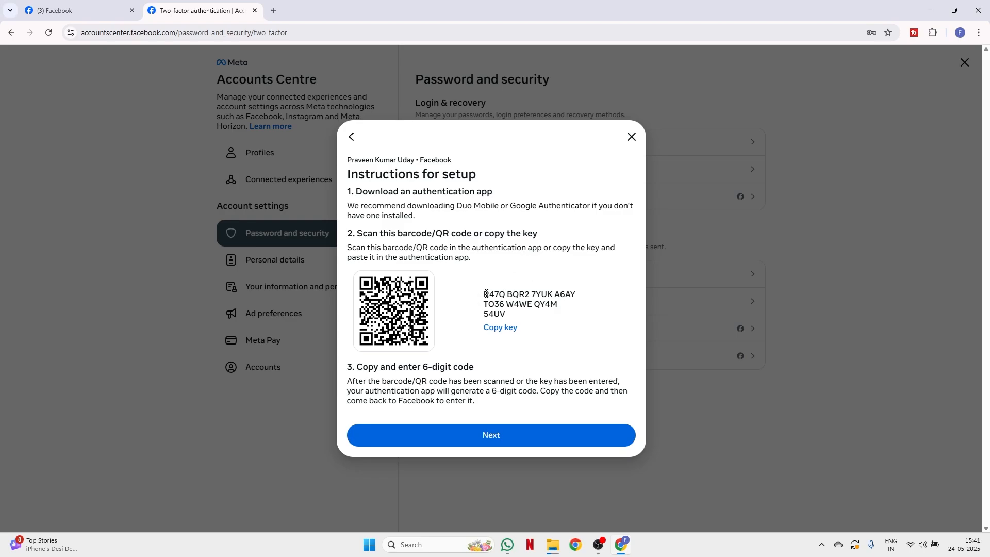
{"action": "left_click_drag", "start_coordinate": [485, 294], "coordinate": [524, 322]}
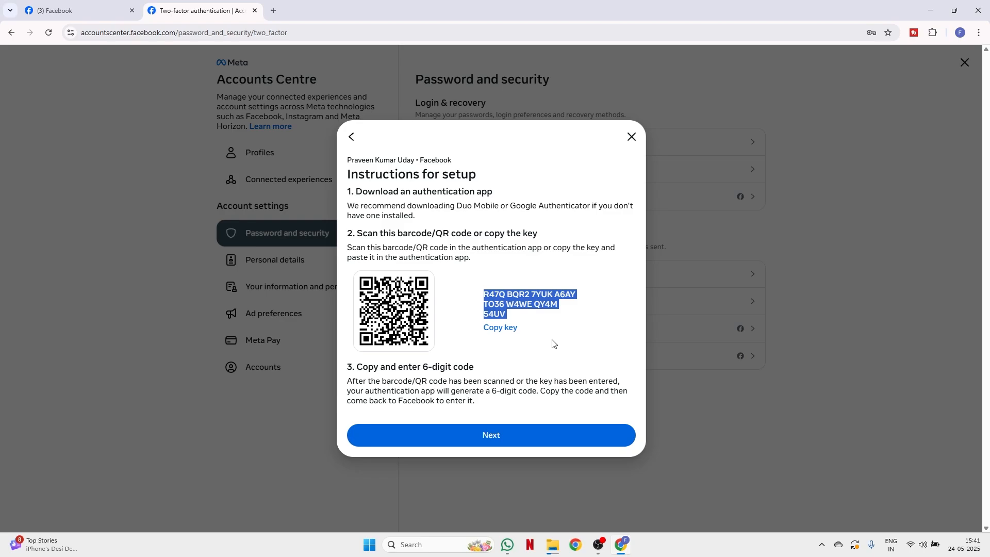
{"action": "left_click", "coordinate": [513, 439]}
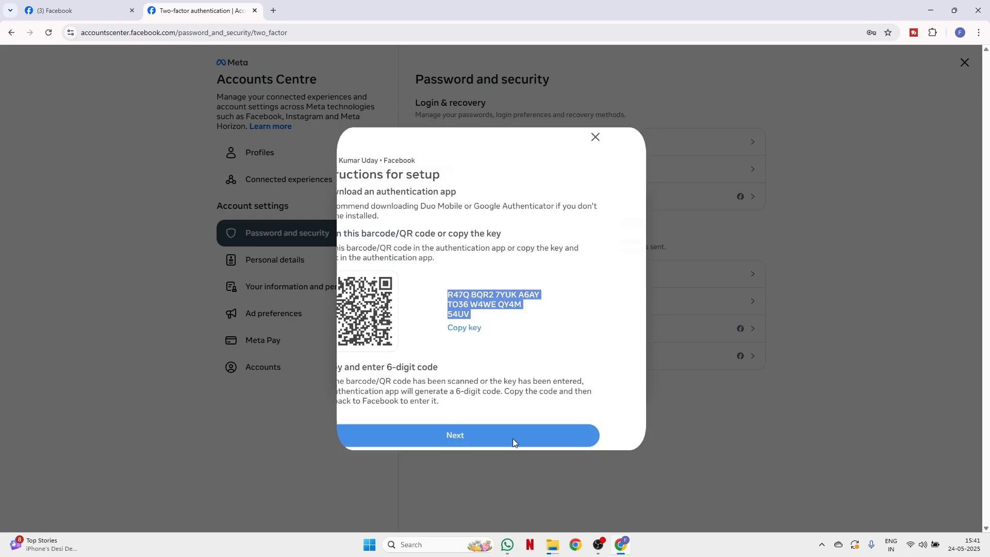
- Enter the six-digit authenticator app code to turn two-factor authentication on, then finish
{"action": "left_click", "coordinate": [426, 281]}
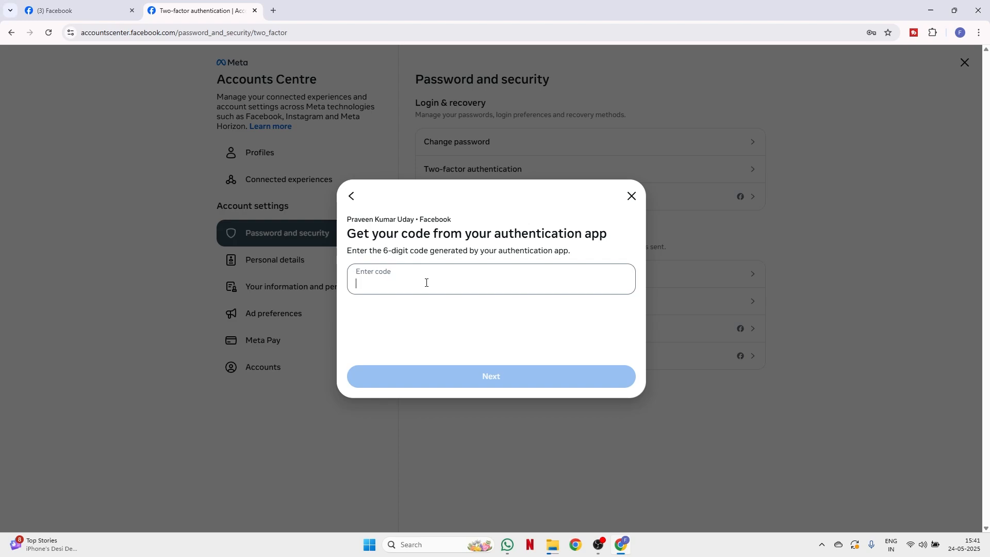
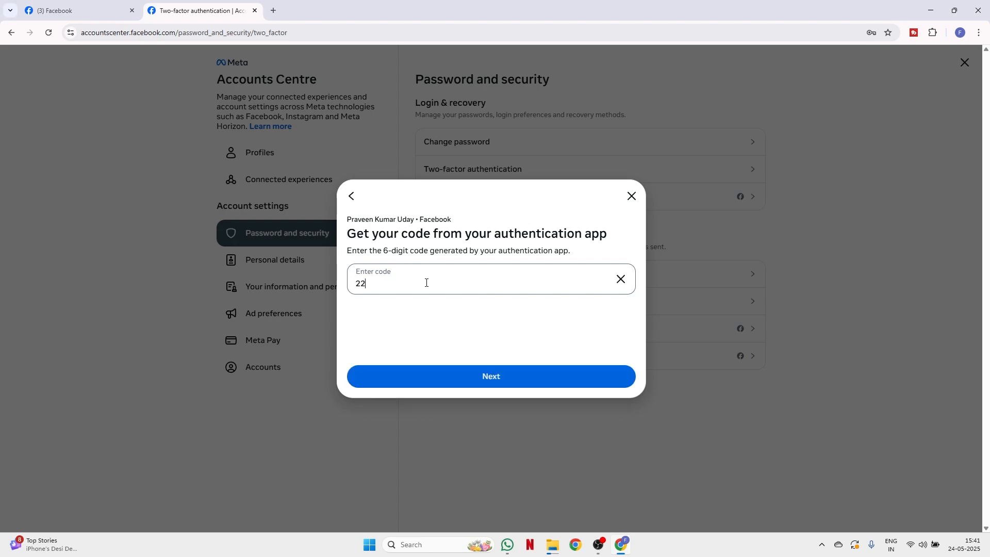
{"action": "left_click", "coordinate": [488, 376]}
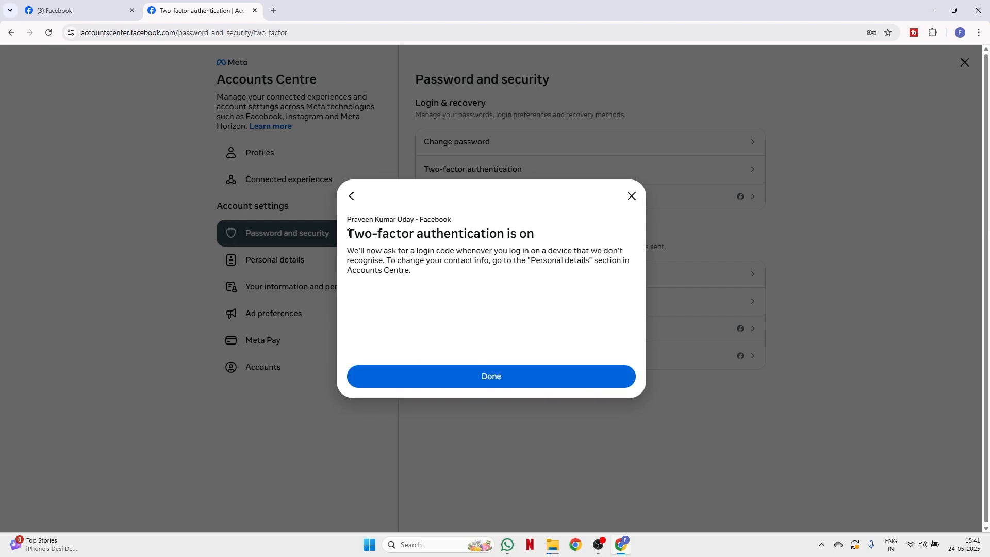
{"action": "left_click_drag", "start_coordinate": [347, 233], "coordinate": [540, 235]}
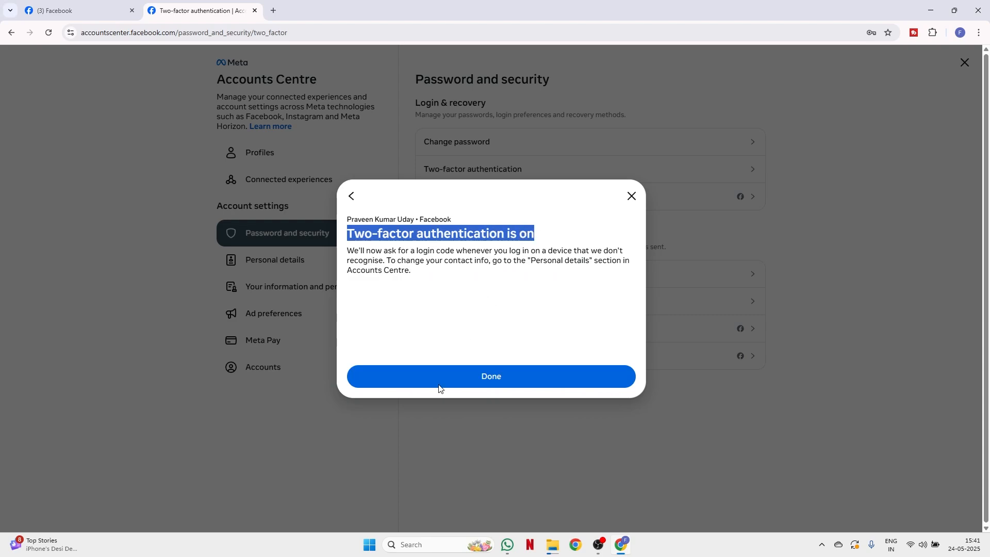
{"action": "left_click", "coordinate": [488, 377]}
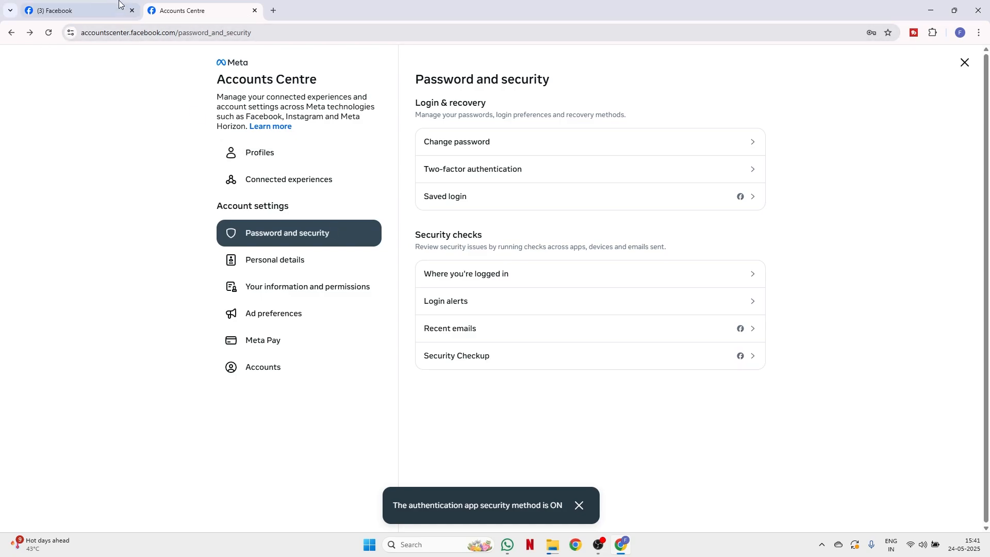
- Load facebook.com in a new tab and go to Ads Manager from the sidebar's See more list
{"action": "left_click", "coordinate": [273, 10]}
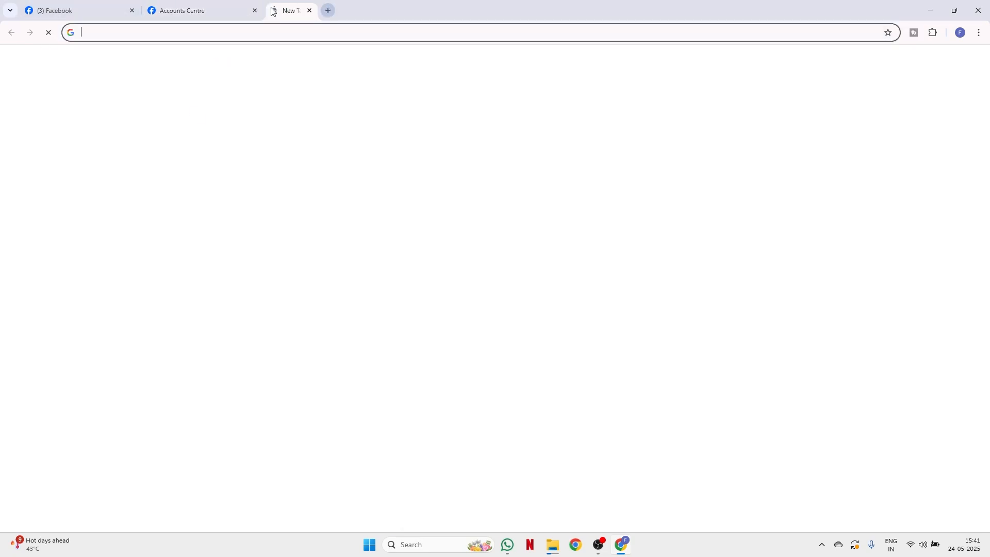
{"action": "left_click", "coordinate": [120, 34]}
{"action": "type", "text": "facebook.com"}
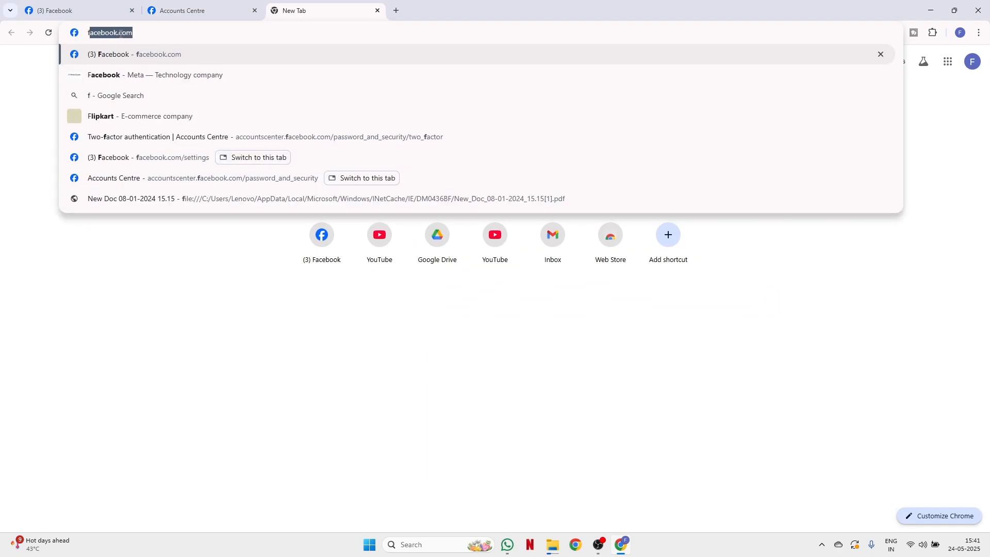
{"action": "key", "text": "Return"}
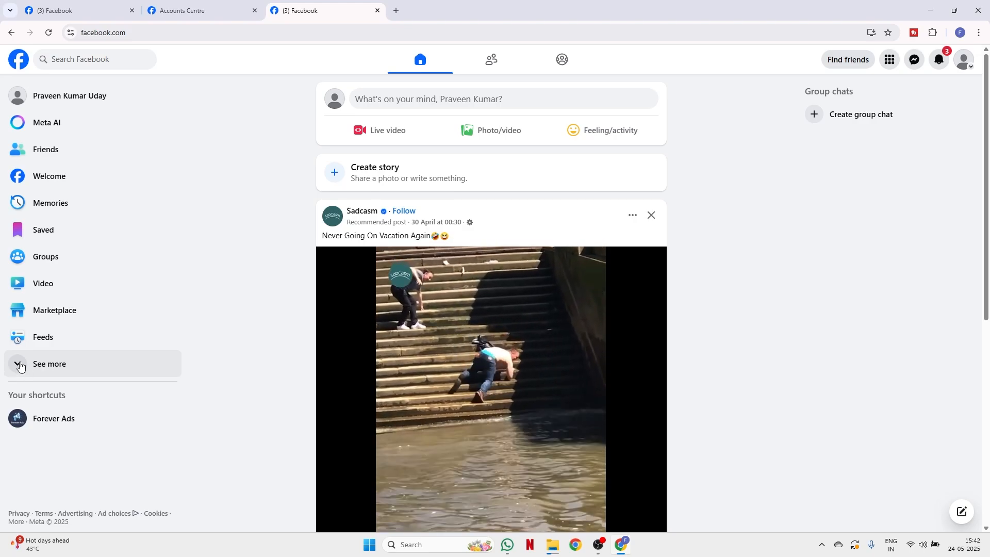
{"action": "left_click", "coordinate": [27, 367]}
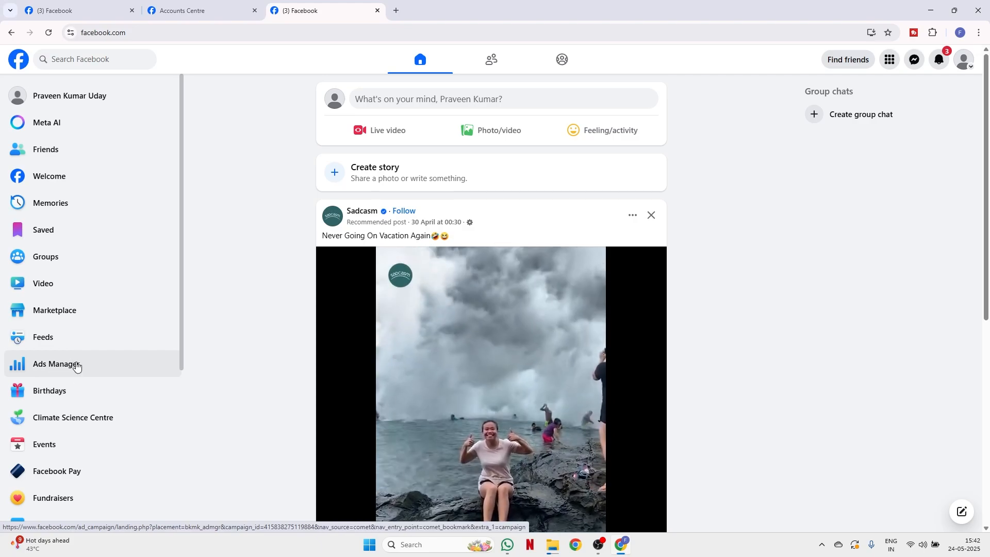
{"action": "left_click", "coordinate": [76, 366]}
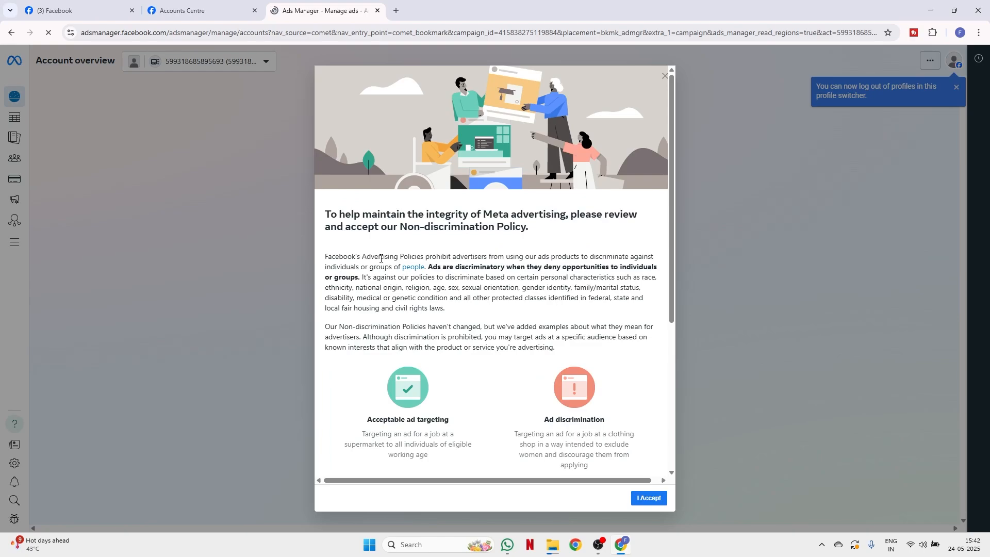
- Read through and accept the Non-discrimination Policy, then dismiss the thank-you message
{"action": "scroll", "coordinate": [413, 262], "scroll_direction": "down", "scroll_amount": 5}
{"action": "scroll", "coordinate": [382, 263], "scroll_direction": "up", "scroll_amount": 5}
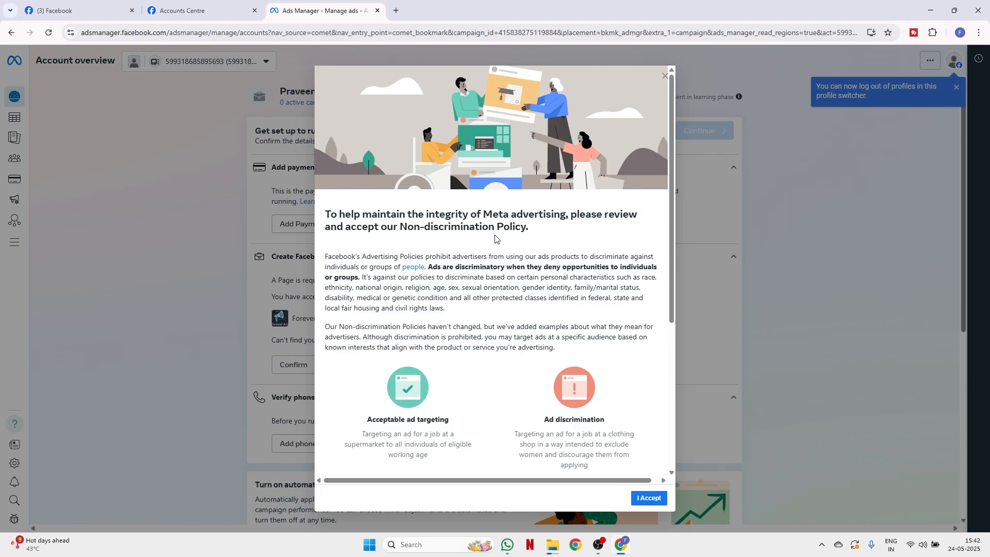
{"action": "scroll", "coordinate": [495, 239], "scroll_direction": "down", "scroll_amount": 5}
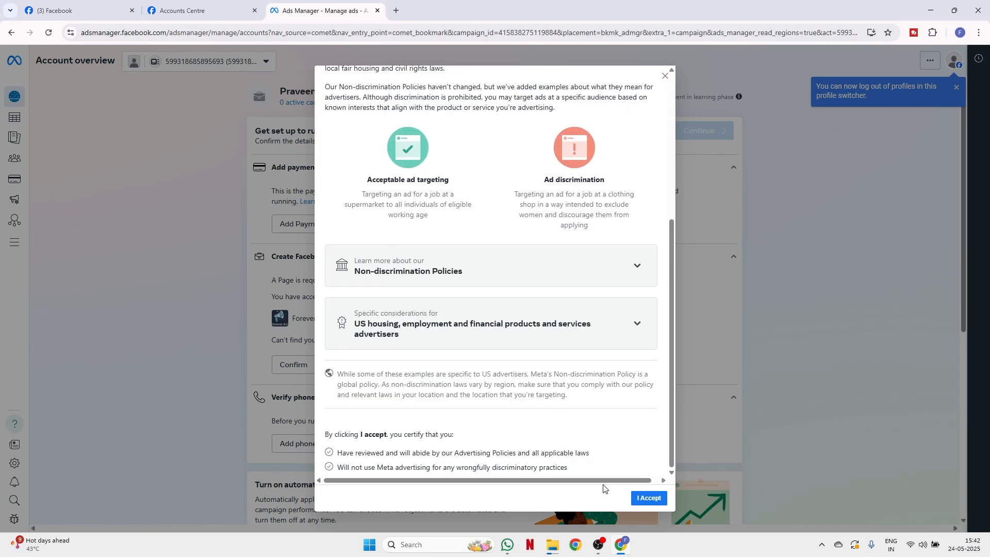
{"action": "left_click", "coordinate": [647, 499]}
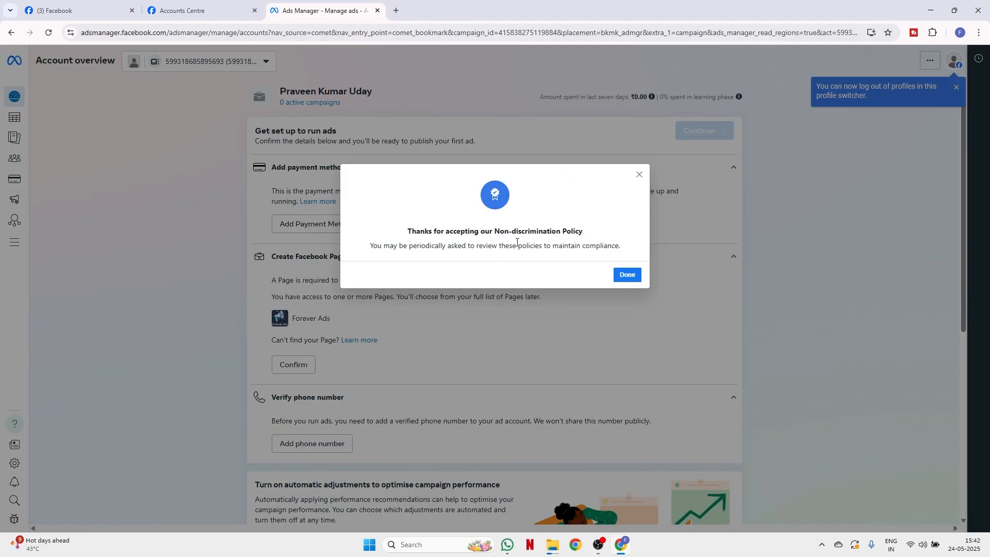
{"action": "left_click", "coordinate": [627, 276]}
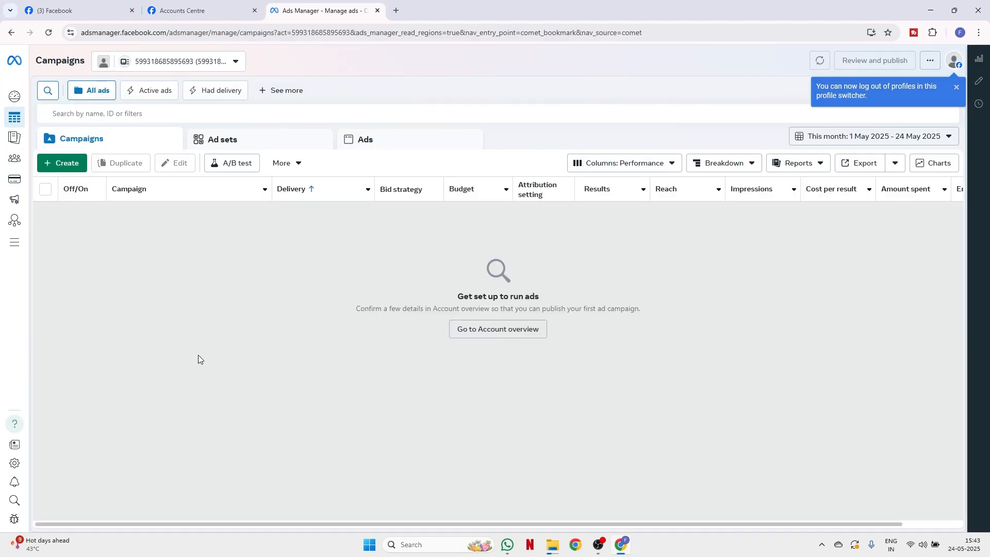
- Show the ad account selector dropdown listing the personal ad account
{"action": "left_click", "coordinate": [183, 66]}
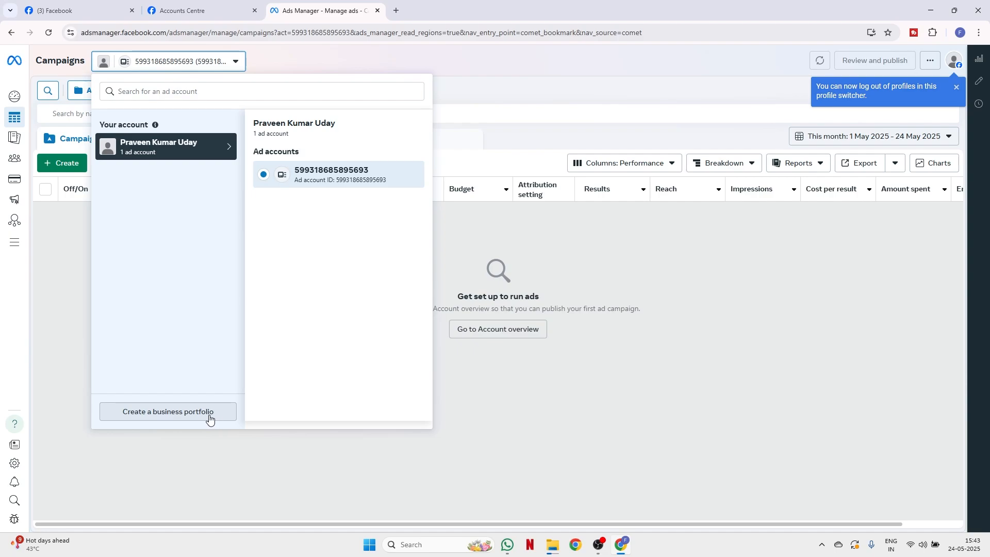
- Start a new business portfolio and enter Forever Ads as its name
{"action": "left_click", "coordinate": [157, 412]}
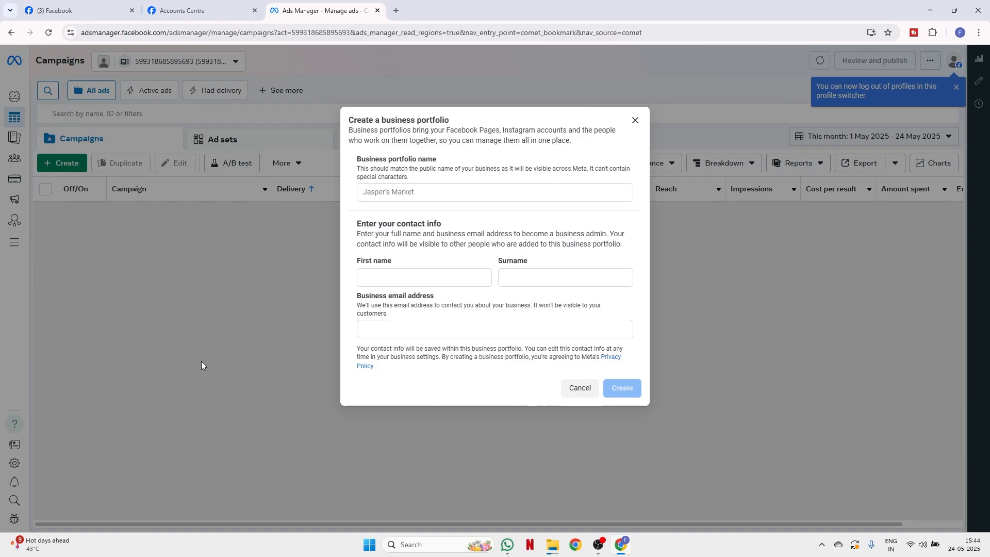
{"action": "left_click", "coordinate": [419, 192]}
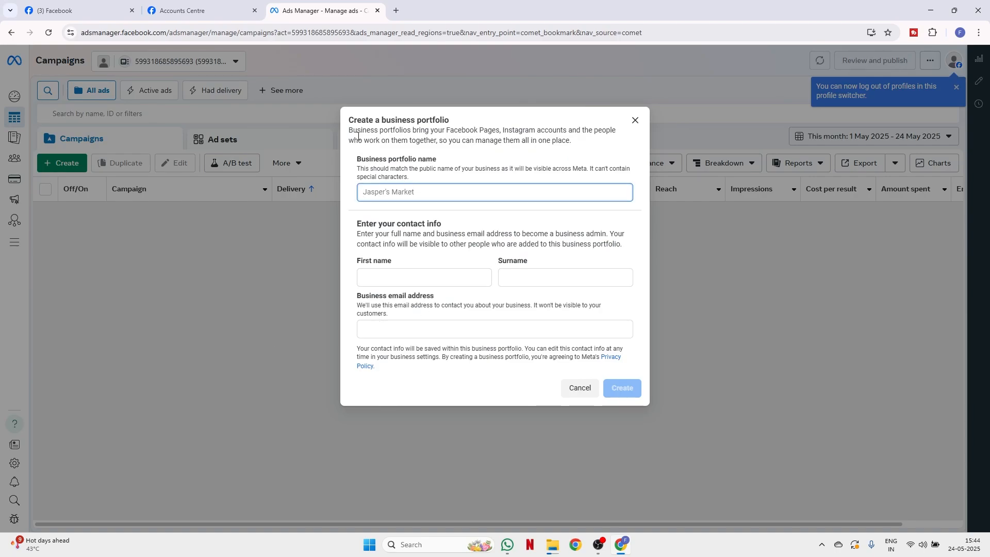
{"action": "left_click_drag", "start_coordinate": [357, 159], "coordinate": [475, 166]}
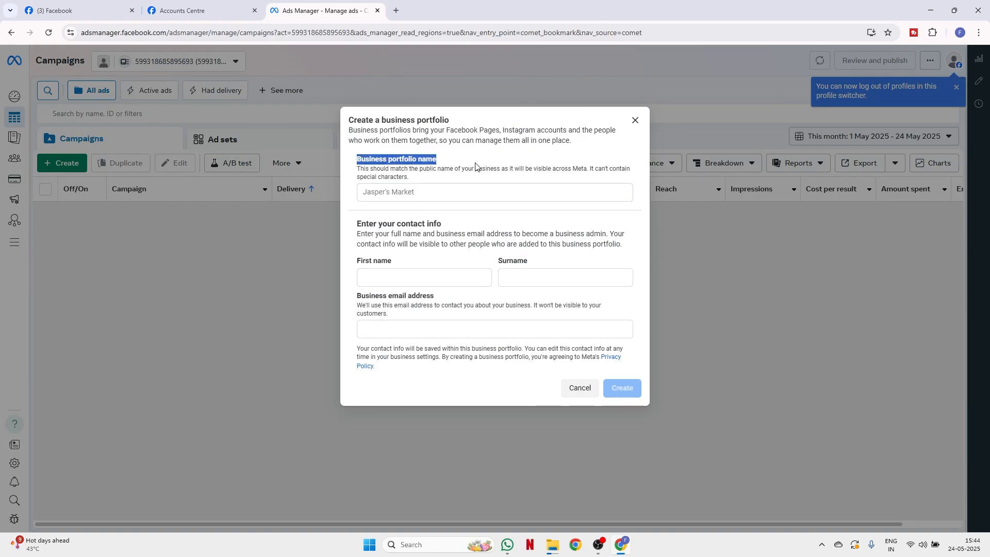
{"action": "left_click", "coordinate": [429, 194]}
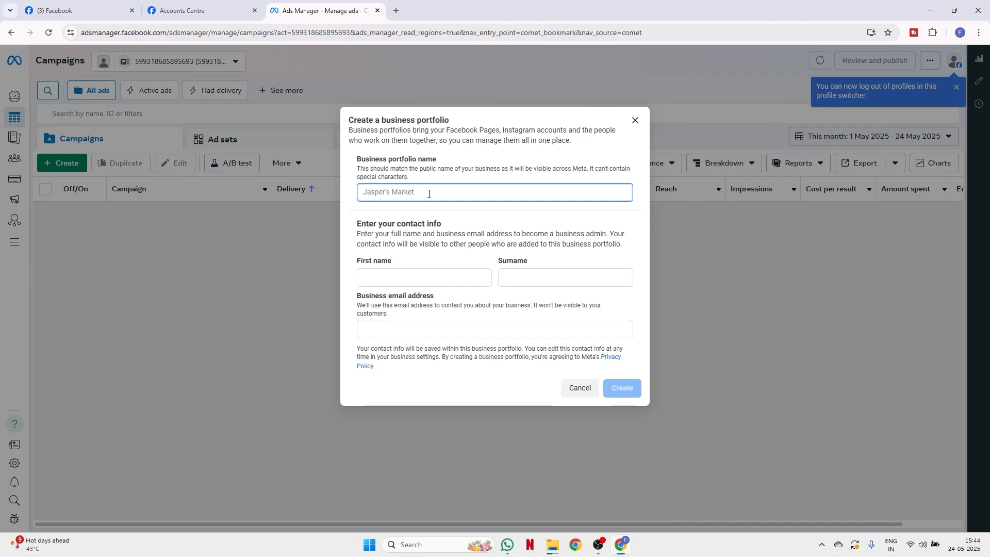
{"action": "type", "text": "Fa"}
{"action": "key", "text": "BackSpace"}
{"action": "key", "text": "BackSpace"}
{"action": "type", "text": "Fo"}
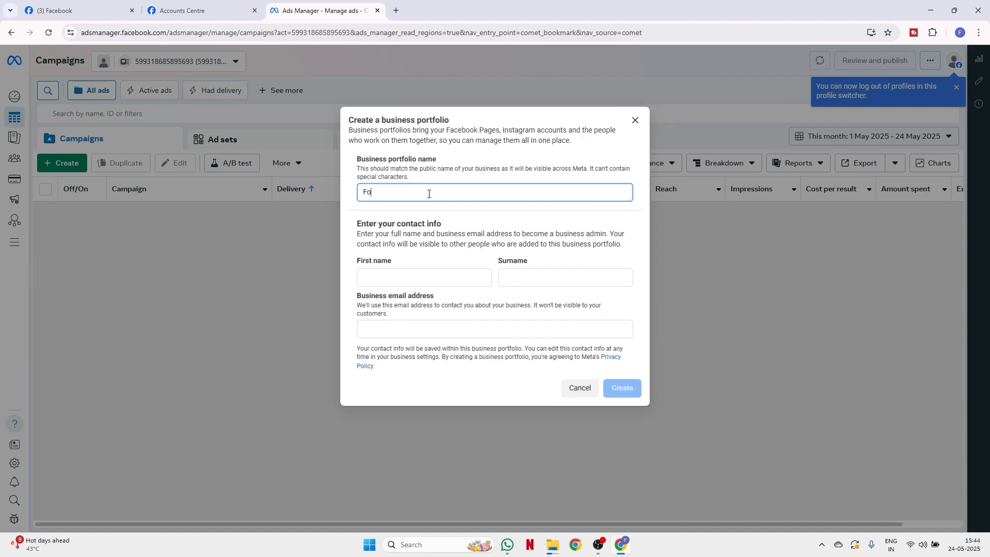
{"action": "type", "text": "rvver Ads"}
- Fill in the admin's first name, surname and business e-mail, then create the portfolio
{"action": "left_click", "coordinate": [370, 282]}
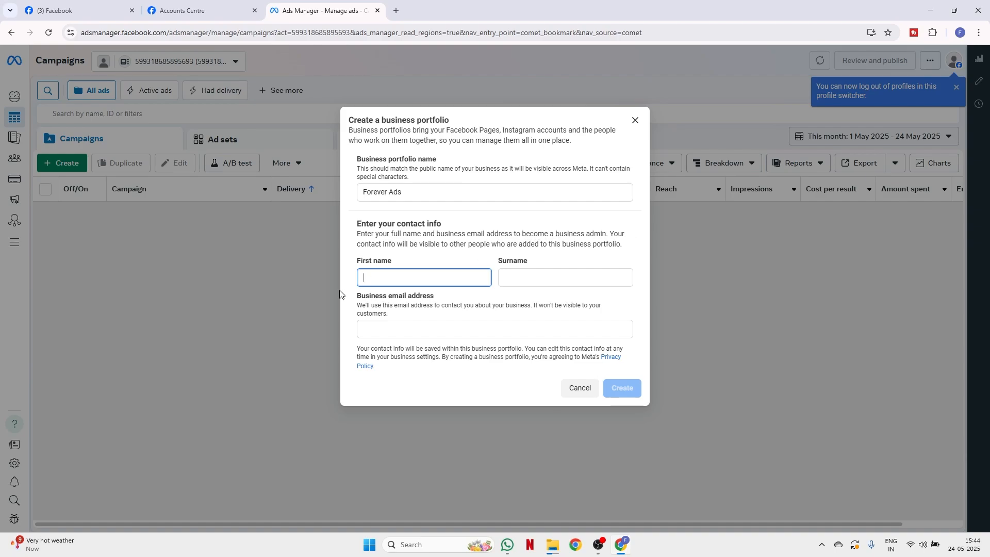
{"action": "left_click", "coordinate": [381, 278]}
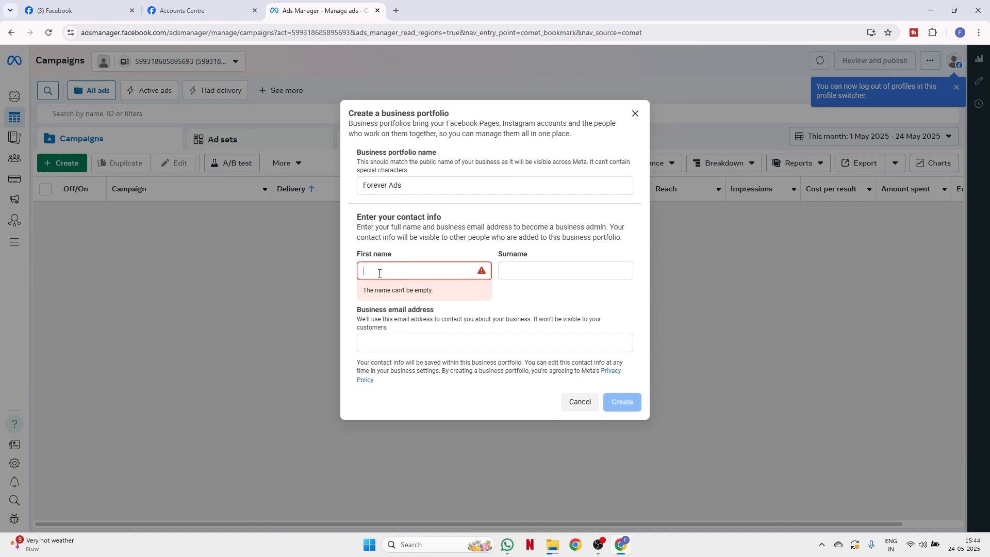
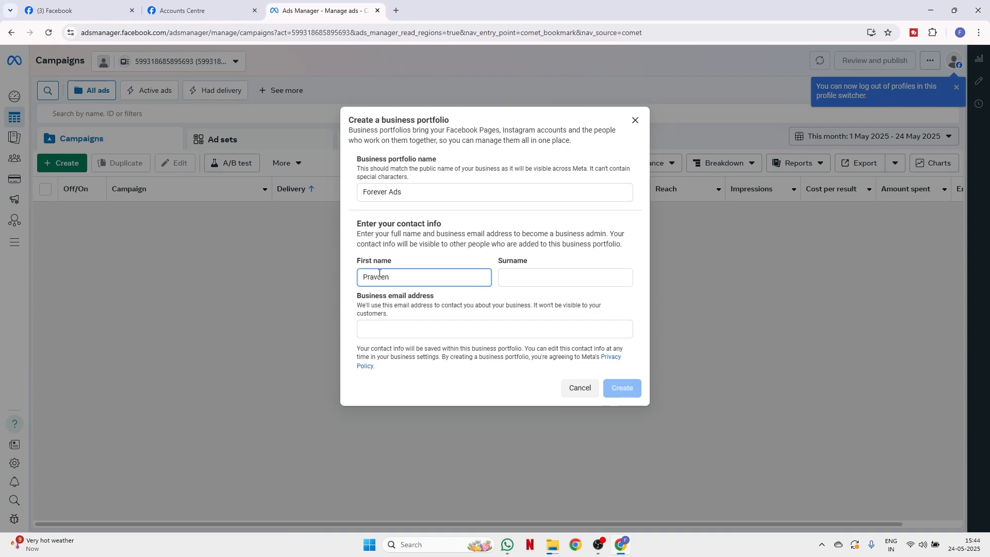
{"action": "key", "text": "Tab"}
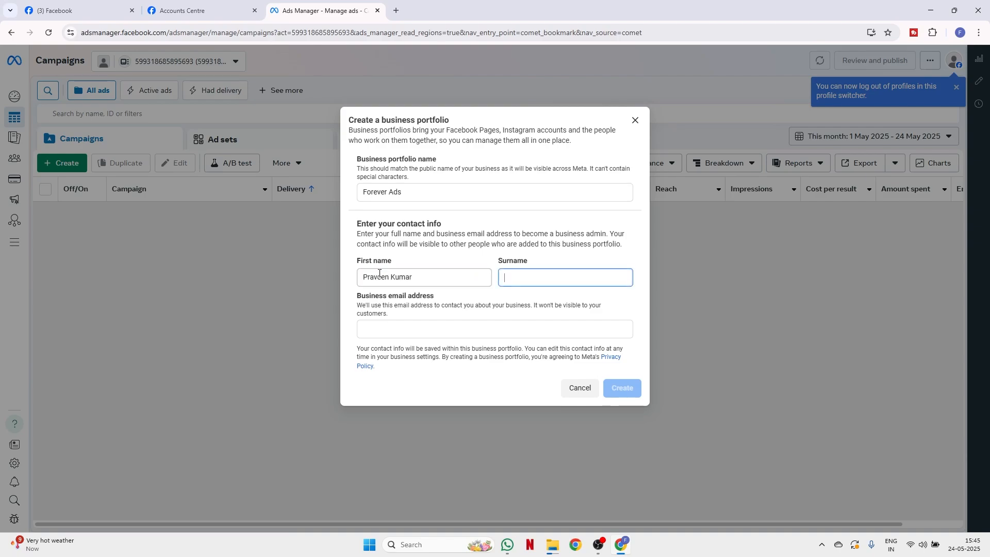
{"action": "type", "text": "Uday"}
{"action": "left_click", "coordinate": [384, 327]}
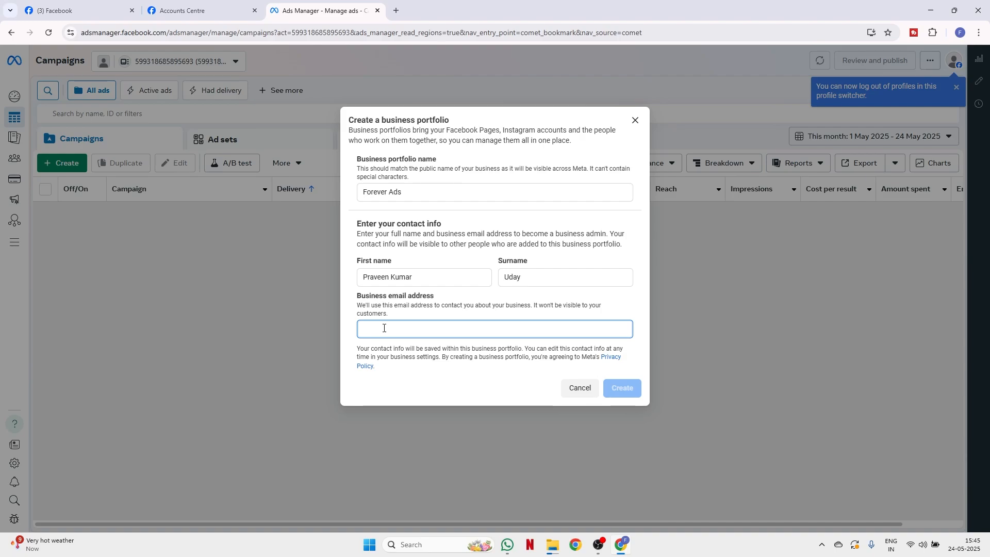
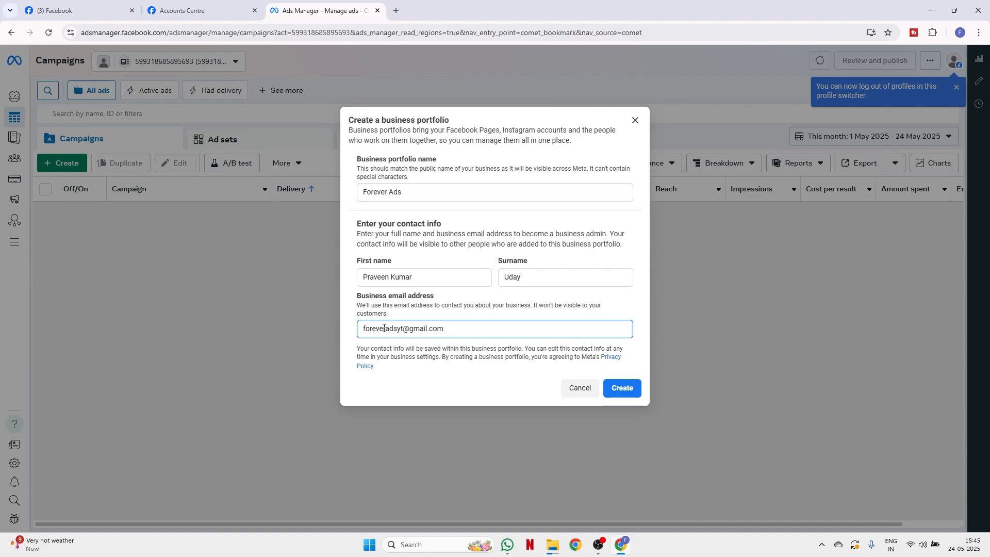
{"action": "left_click", "coordinate": [630, 393]}
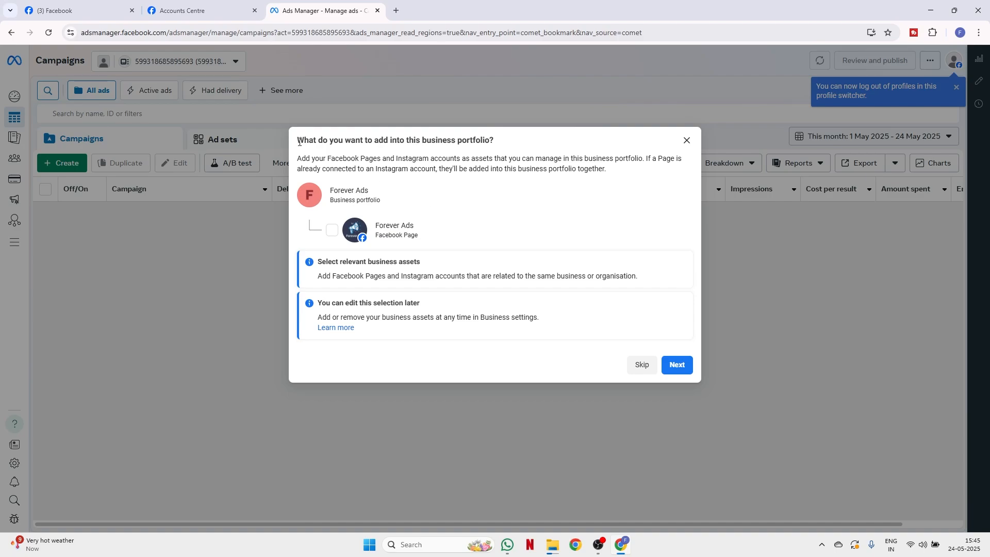
- Tick the Forever Ads Facebook Page as the portfolio's asset and continue
{"action": "left_click_drag", "start_coordinate": [298, 141], "coordinate": [639, 170]}
{"action": "left_click", "coordinate": [500, 208]}
{"action": "left_click", "coordinate": [332, 233]}
{"action": "left_click", "coordinate": [677, 366]}
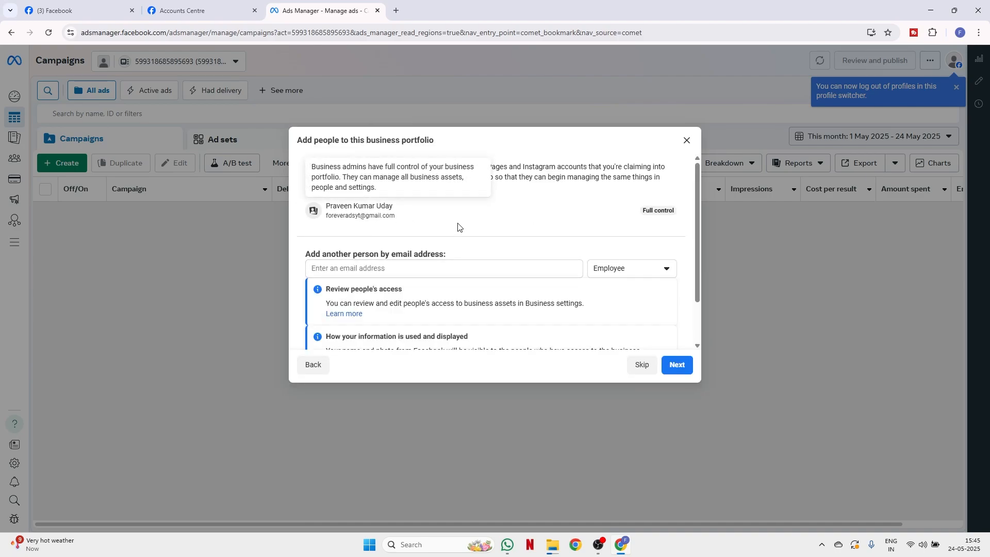
{"action": "scroll", "coordinate": [457, 225], "scroll_direction": "down", "scroll_amount": 1}
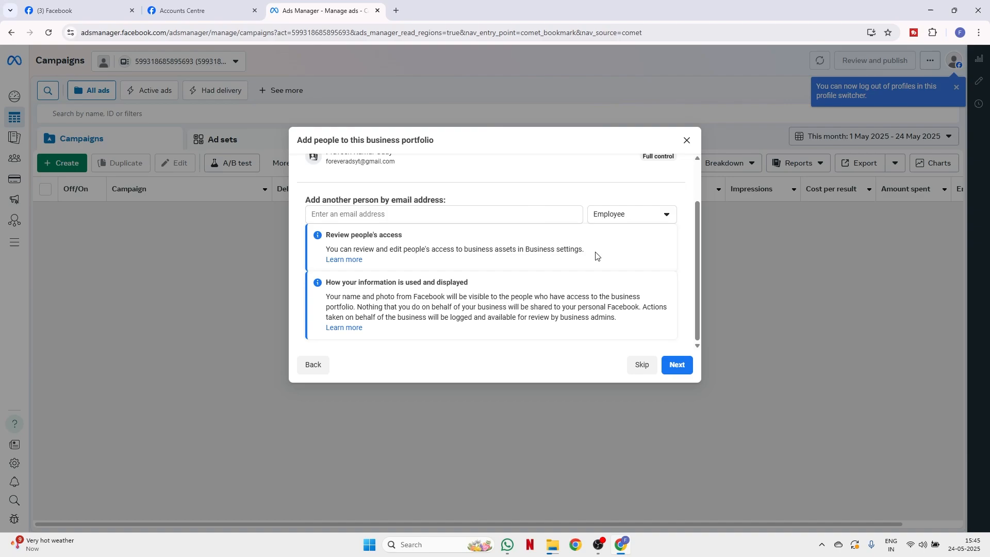
{"action": "scroll", "coordinate": [595, 256], "scroll_direction": "up", "scroll_amount": 1}
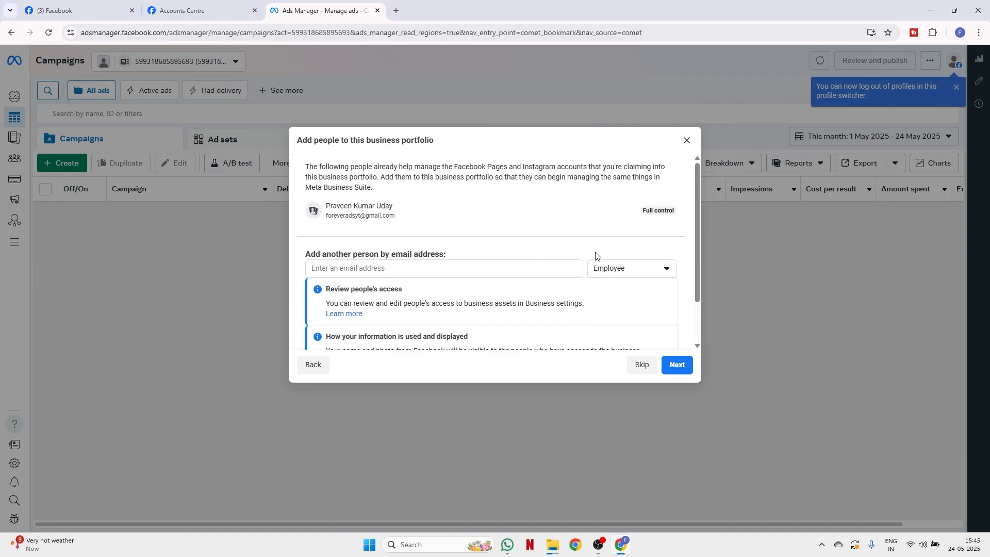
{"action": "left_click", "coordinate": [357, 266]}
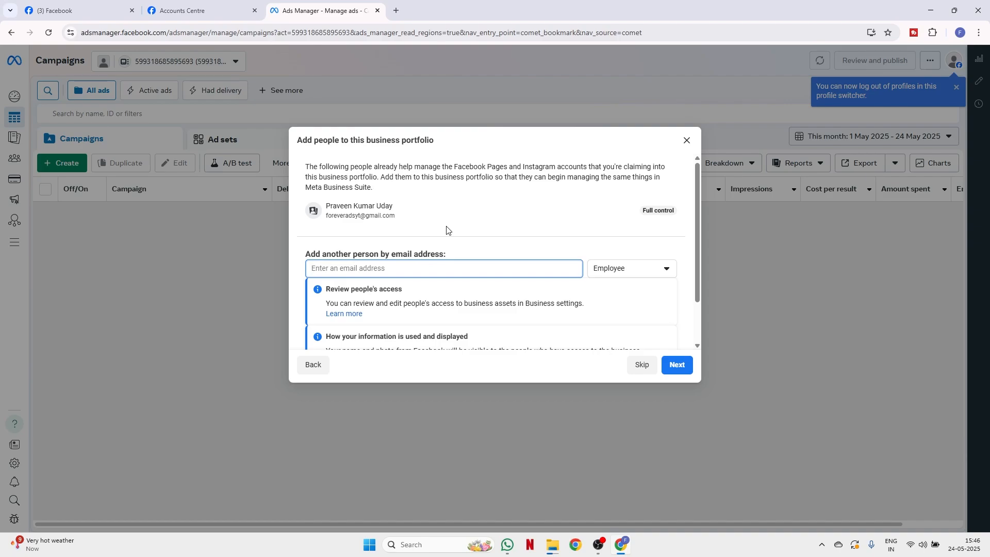
{"action": "mouse_move", "coordinate": [382, 218]}
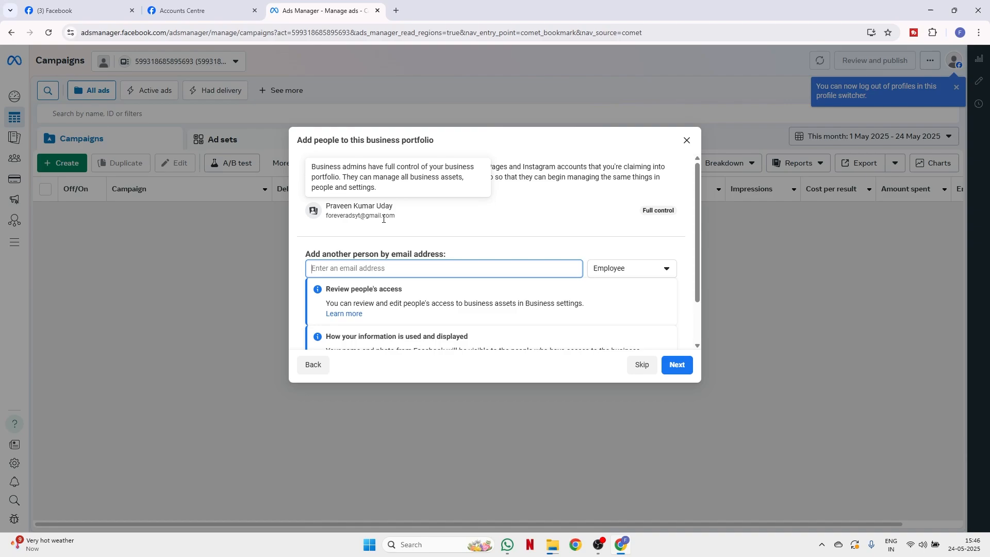
{"action": "left_click", "coordinate": [449, 221]}
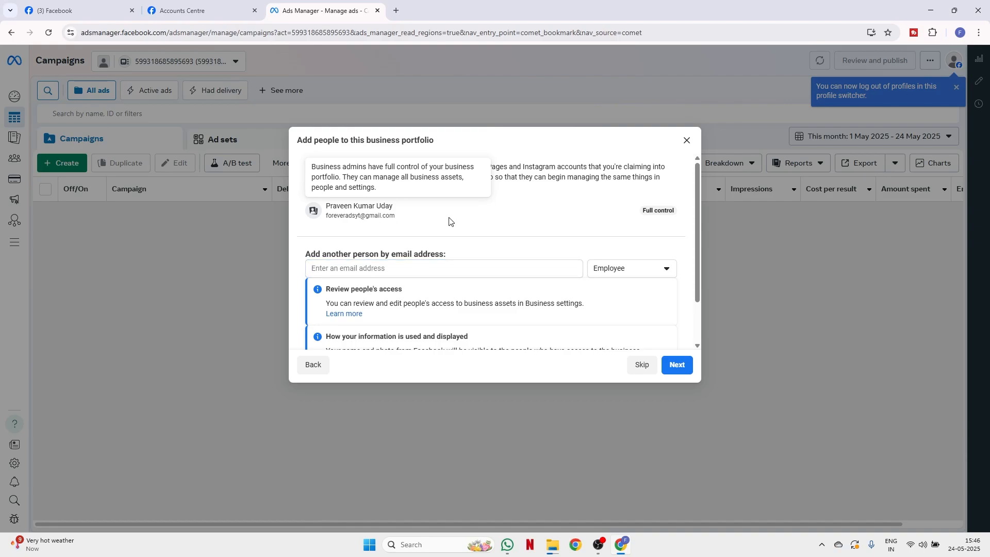
- Skip adding people, review the Forever Ads portfolio summary, and confirm it
{"action": "left_click", "coordinate": [677, 365]}
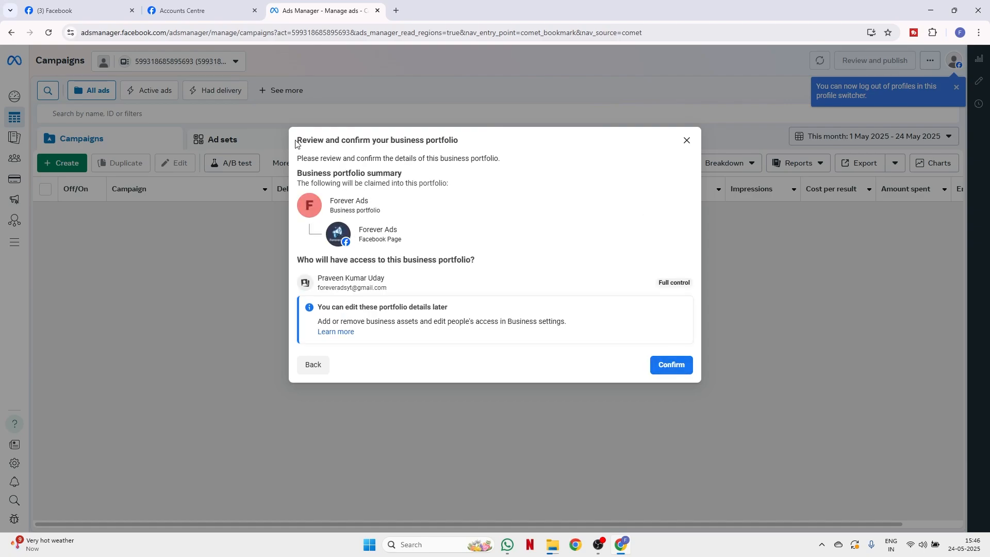
{"action": "left_click_drag", "start_coordinate": [297, 140], "coordinate": [463, 145]}
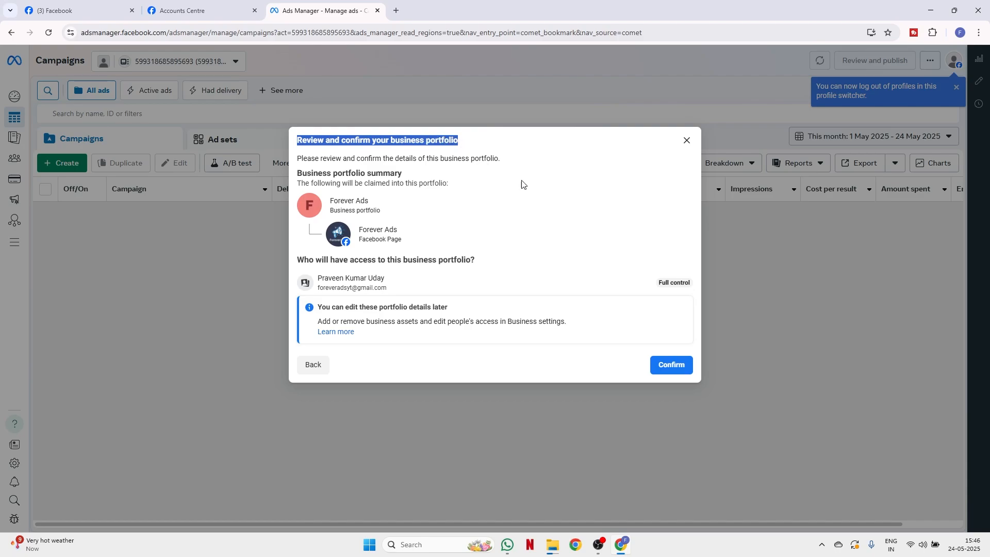
{"action": "left_click", "coordinate": [626, 220]}
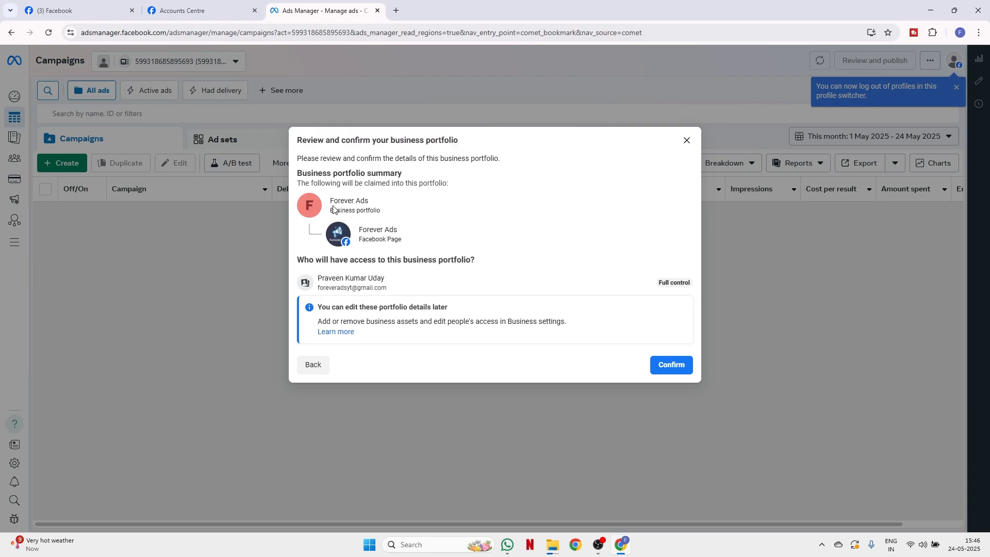
{"action": "left_click_drag", "start_coordinate": [332, 202], "coordinate": [412, 238]}
{"action": "left_click", "coordinate": [413, 238]}
{"action": "left_click_drag", "start_coordinate": [394, 283], "coordinate": [313, 281]}
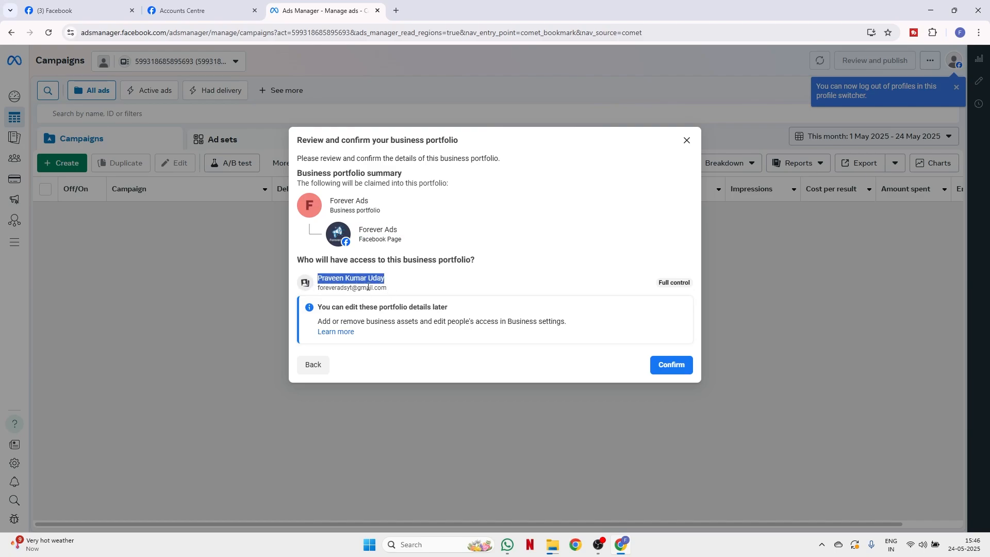
{"action": "left_click", "coordinate": [669, 367]}
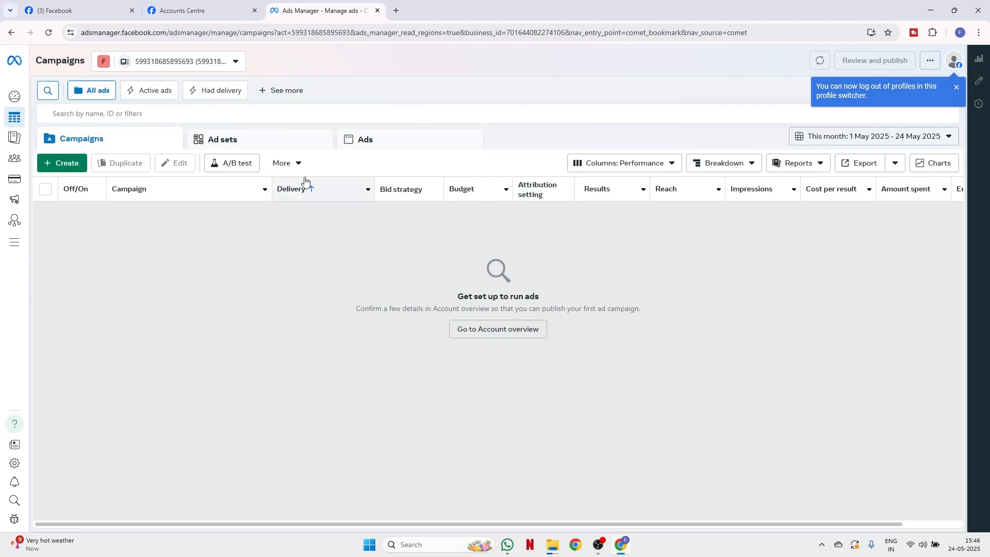
- Compare the personal account's ad accounts with the empty Forever Ads portfolio, then open its business settings
{"action": "left_click", "coordinate": [161, 65]}
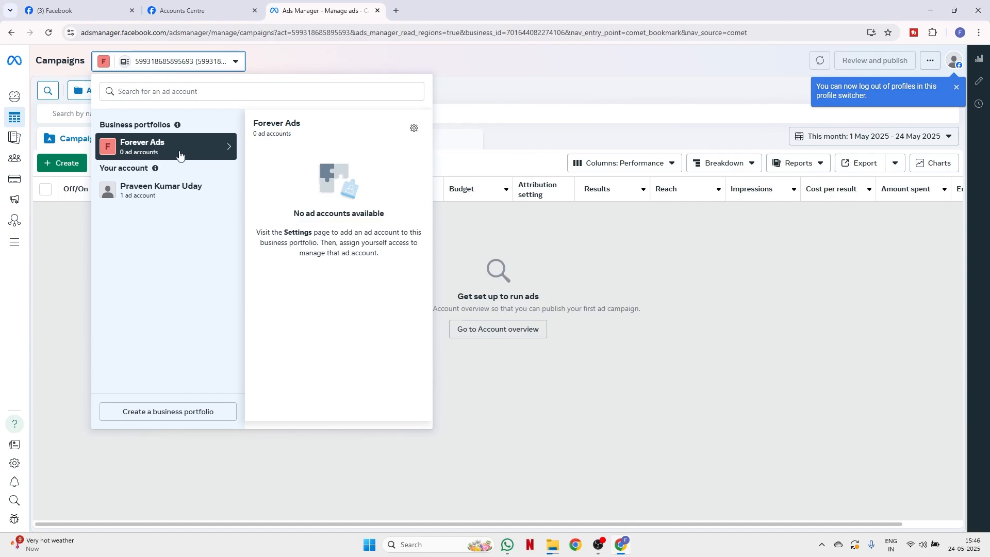
{"action": "left_click", "coordinate": [149, 194]}
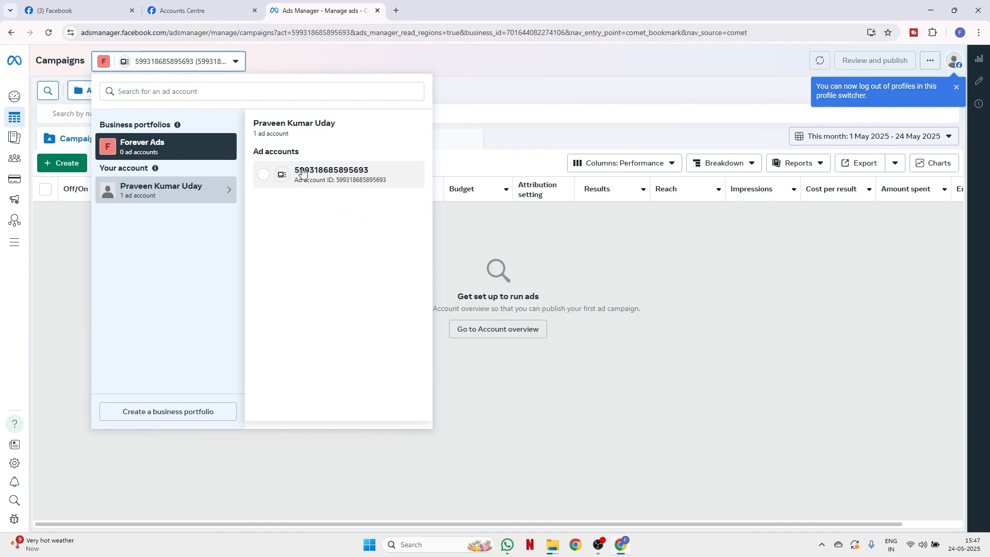
{"action": "left_click", "coordinate": [168, 148]}
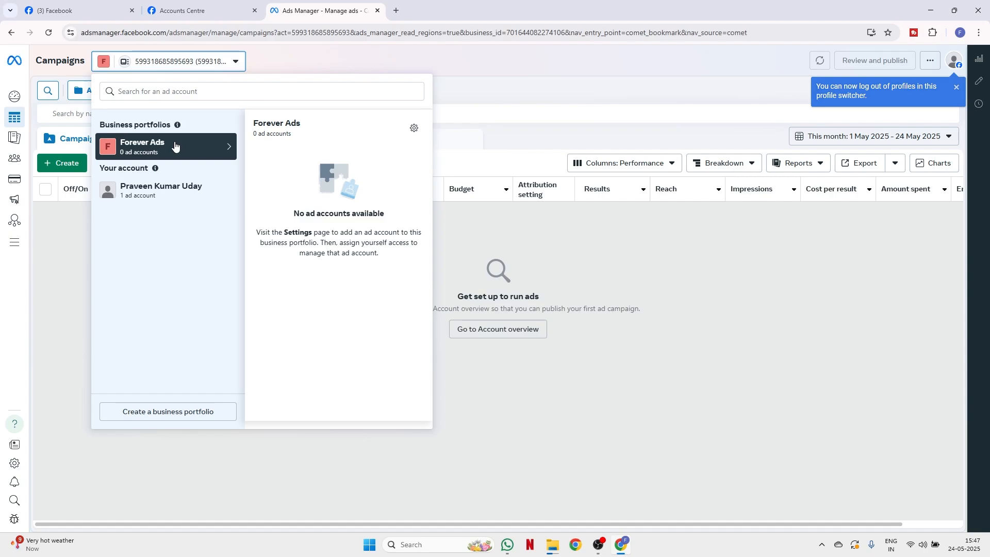
{"action": "left_click", "coordinate": [415, 129]}
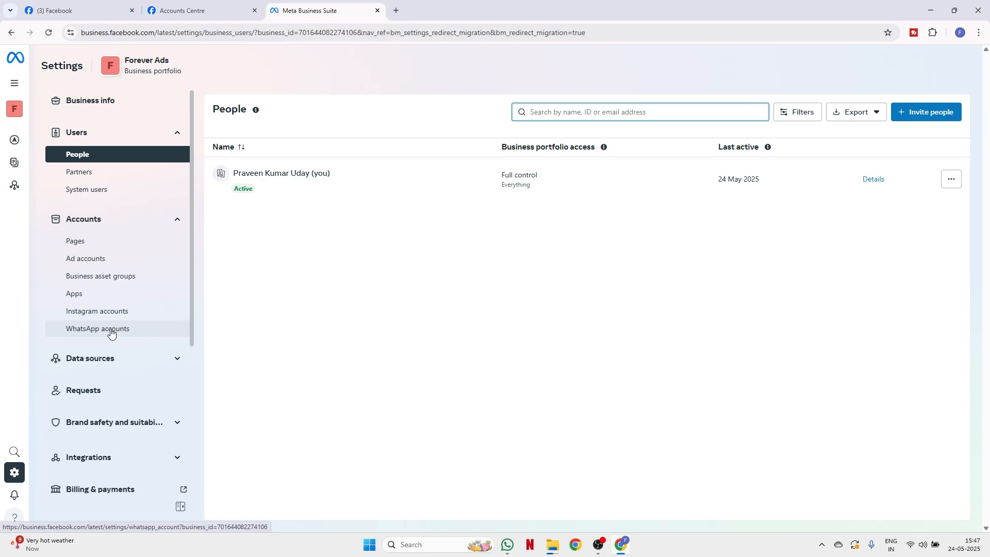
- Review the portfolio's Forever Ads page, then open the Add an ad account dialog under Ad accounts
{"action": "left_click", "coordinate": [76, 240]}
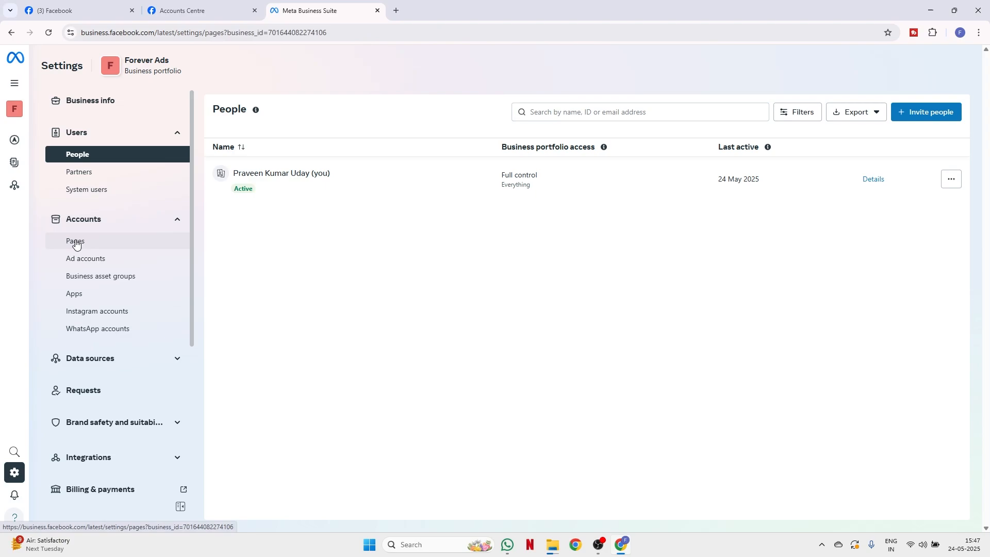
{"action": "left_click", "coordinate": [324, 175]}
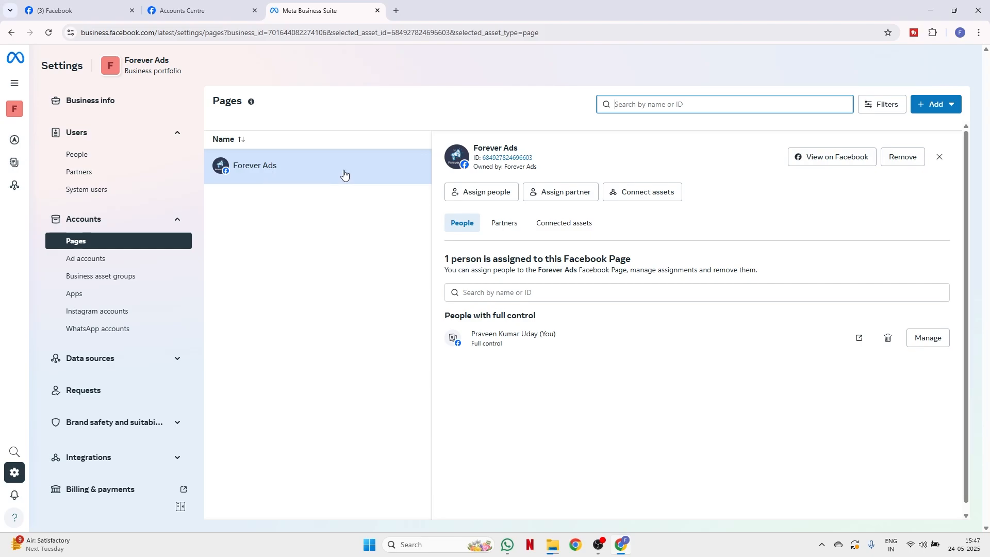
{"action": "left_click", "coordinate": [929, 112]}
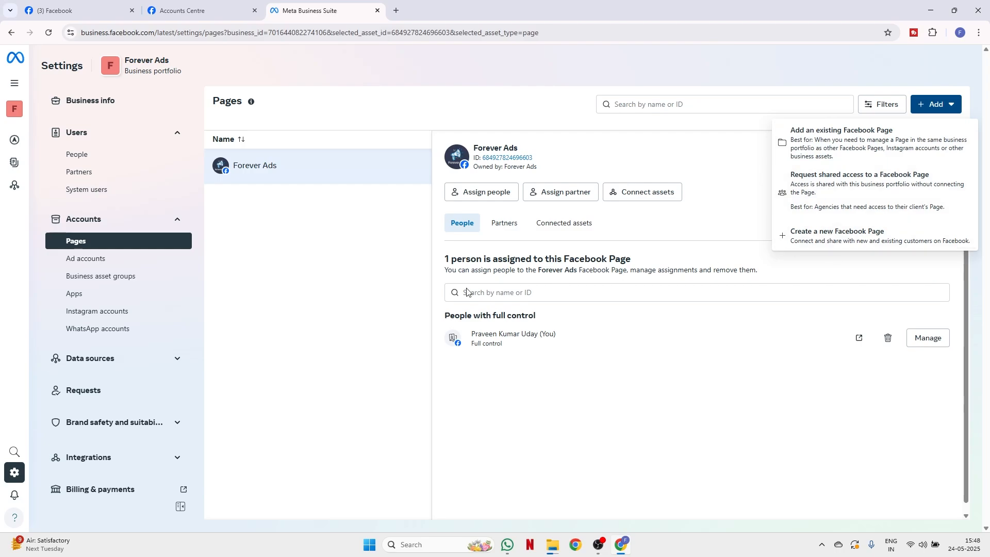
{"action": "left_click", "coordinate": [297, 286]}
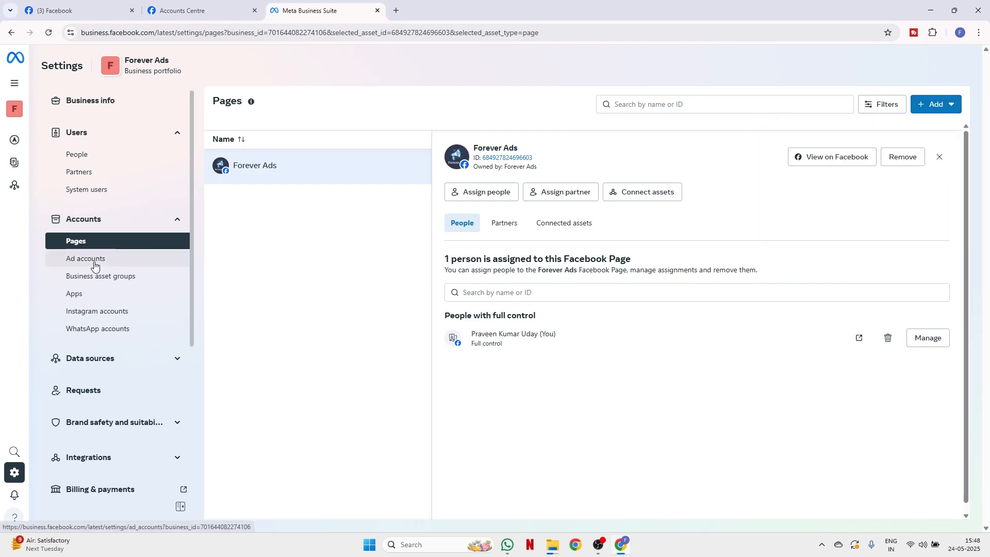
{"action": "left_click", "coordinate": [95, 263]}
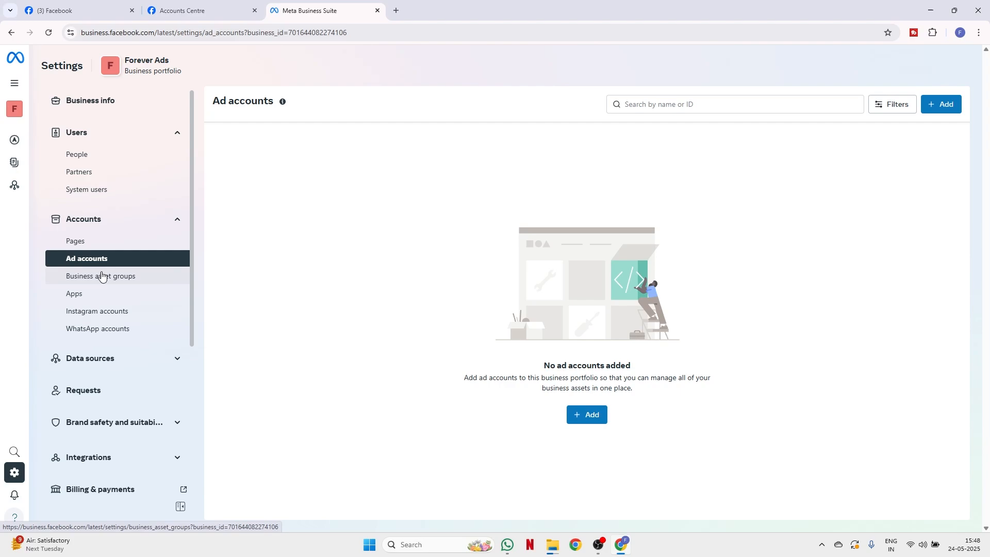
{"action": "left_click", "coordinate": [591, 415]}
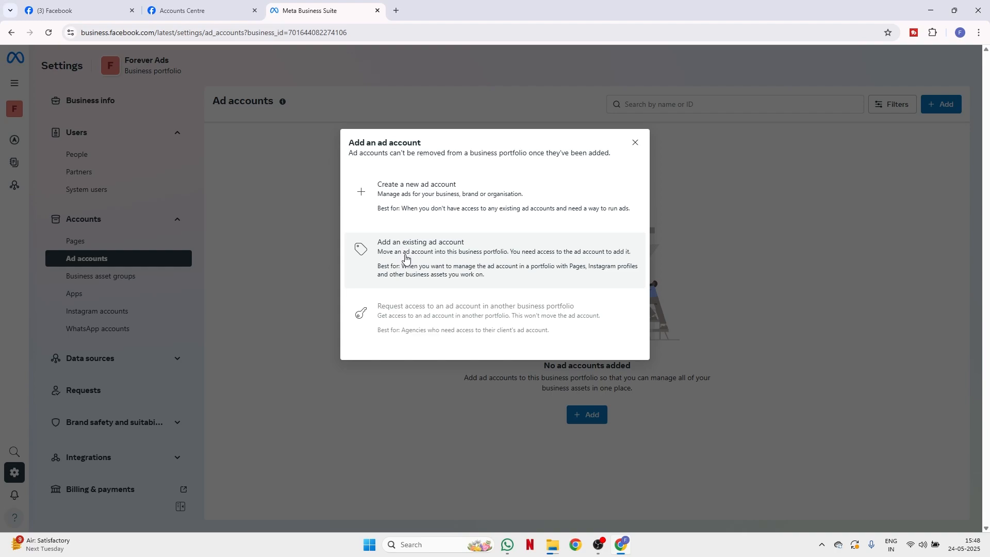
- Start a new ad account named 'Forever Ads' with the (GMT+05:30) Asia/Kolkata time zone
{"action": "left_click", "coordinate": [419, 201]}
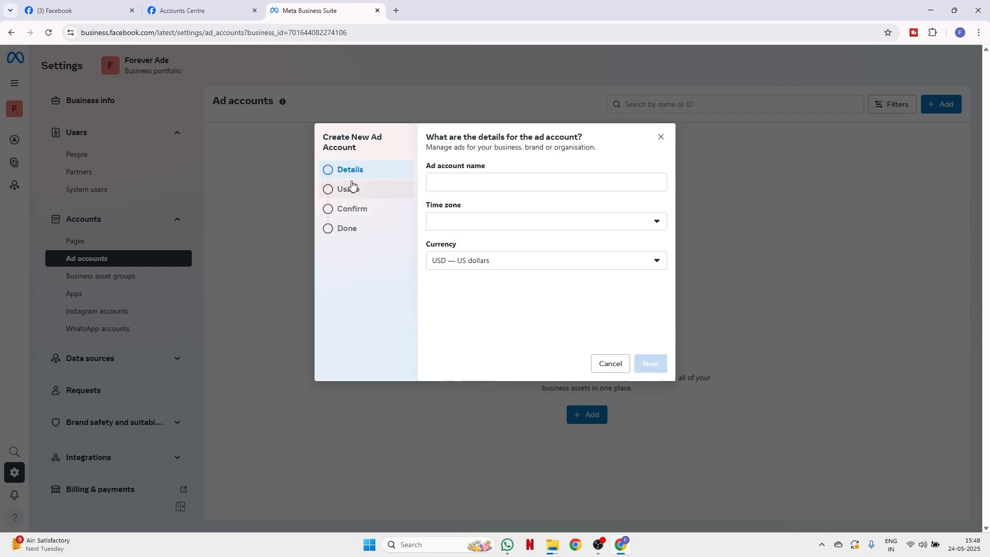
{"action": "left_click", "coordinate": [498, 181]}
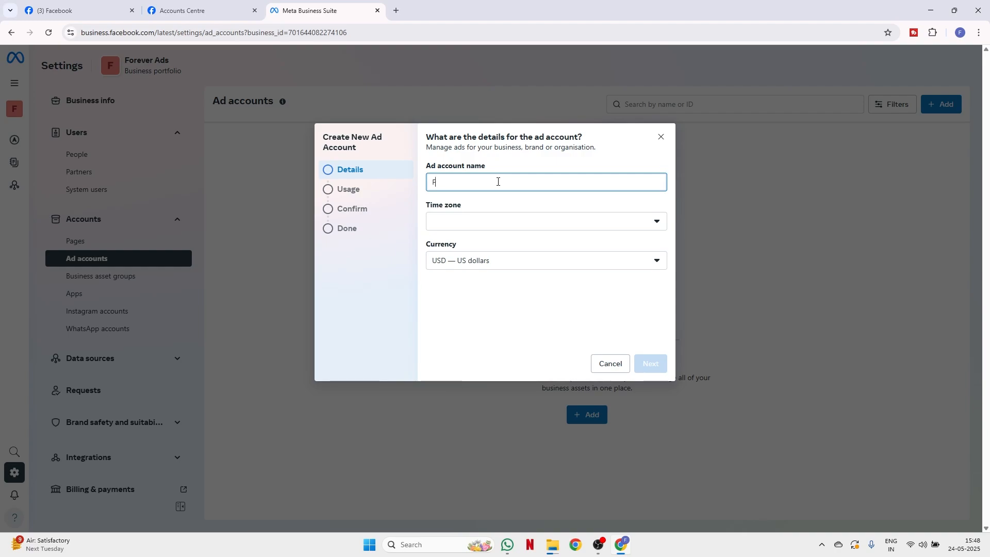
{"action": "type", "text": "Forever Ads"}
{"action": "left_click", "coordinate": [458, 225]}
{"action": "scroll", "coordinate": [482, 320], "scroll_direction": "down", "scroll_amount": 15}
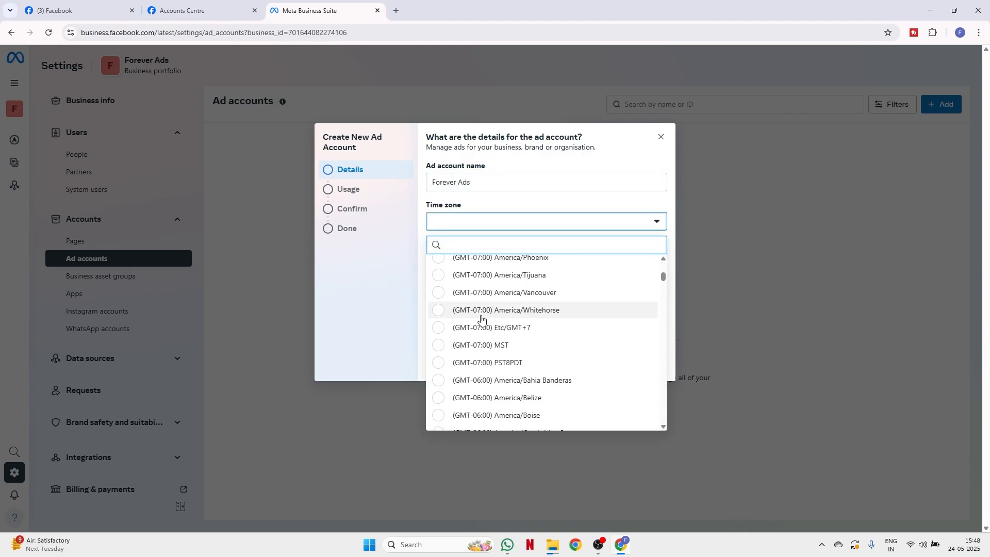
{"action": "scroll", "coordinate": [481, 320], "scroll_direction": "down", "scroll_amount": 20}
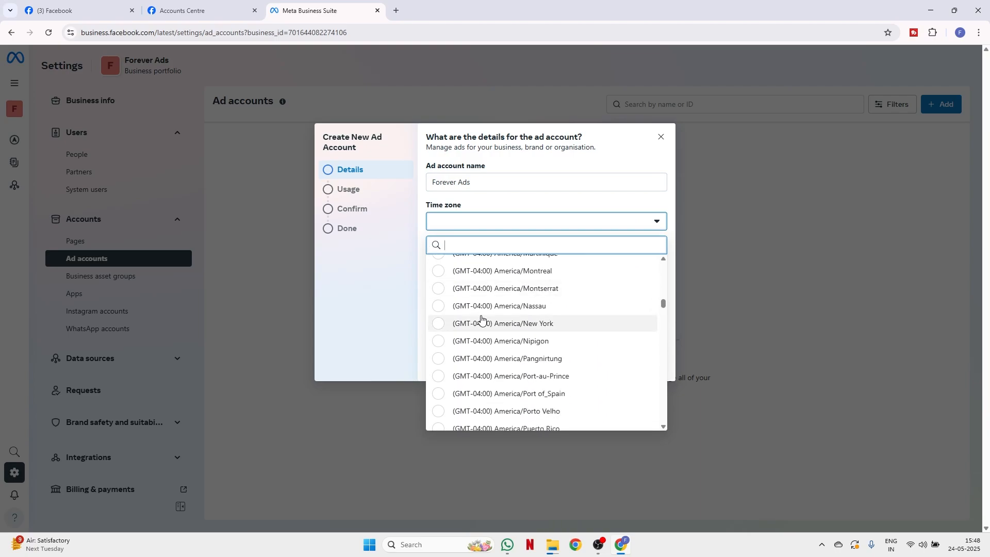
{"action": "scroll", "coordinate": [495, 361], "scroll_direction": "down", "scroll_amount": 20}
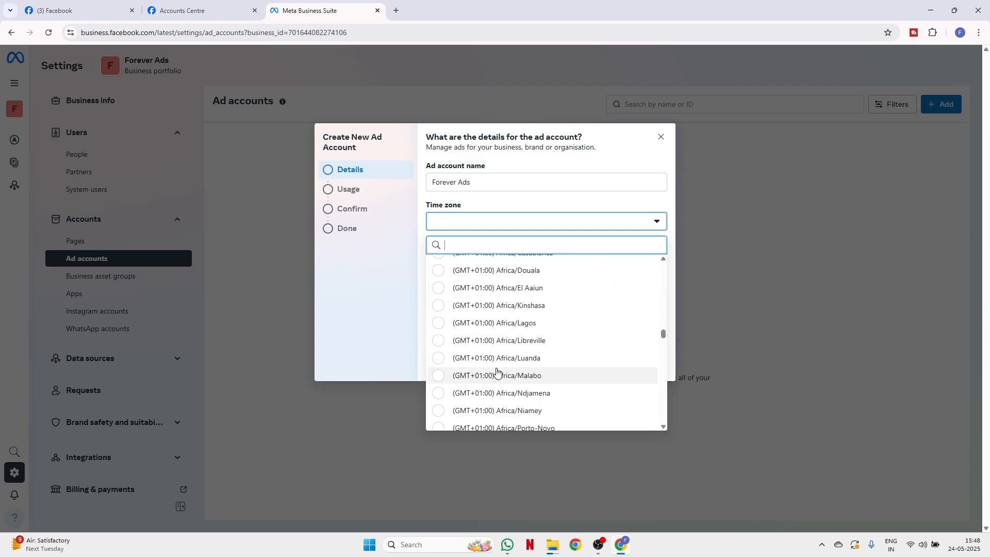
{"action": "scroll", "coordinate": [497, 373], "scroll_direction": "down", "scroll_amount": 20}
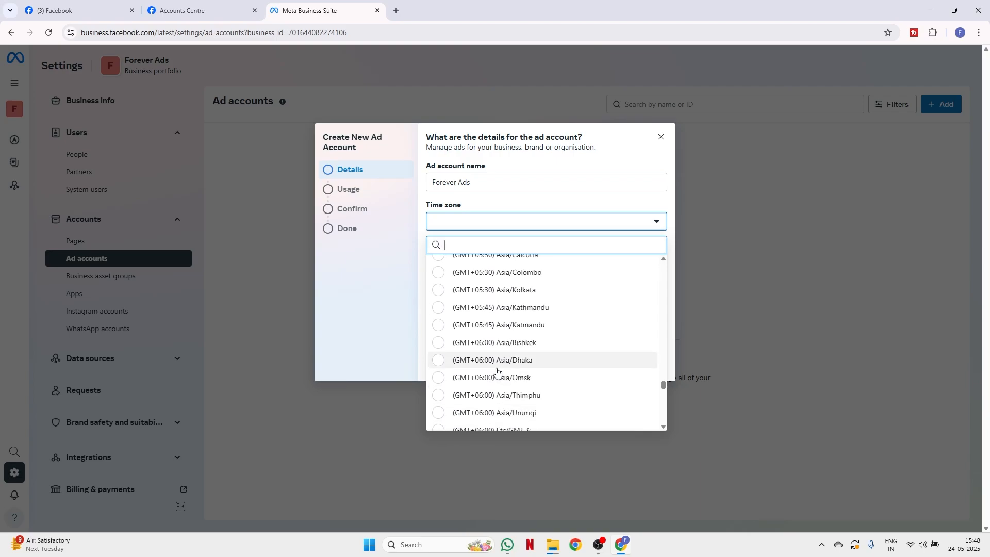
{"action": "left_click", "coordinate": [439, 293]}
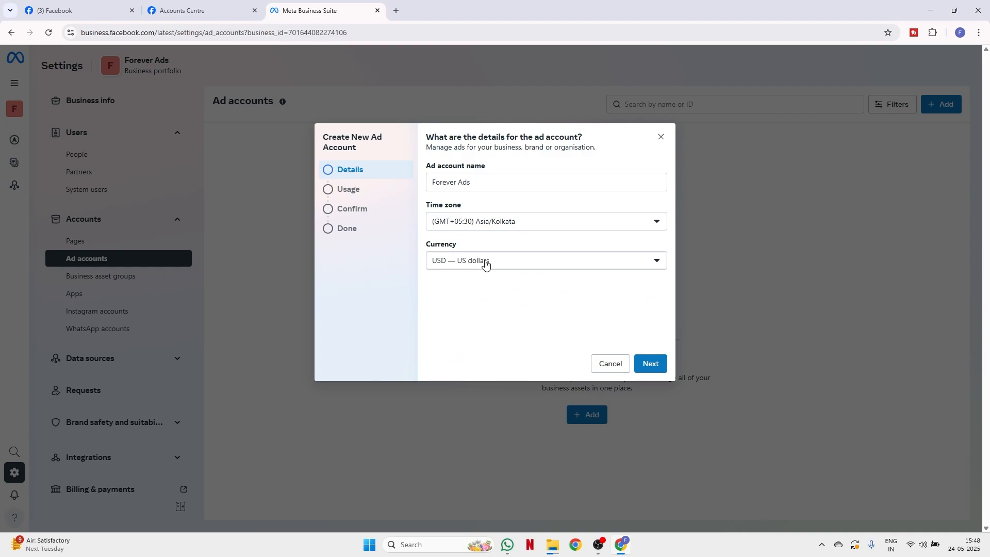
- Set the account currency to INR — Indian Rupee and proceed to the usage step
{"action": "left_click", "coordinate": [535, 267]}
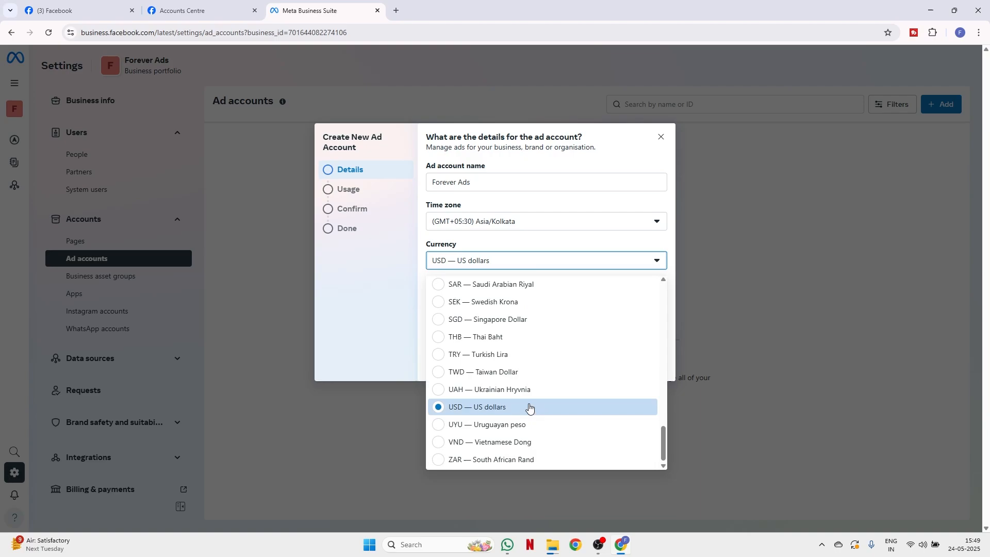
{"action": "scroll", "coordinate": [529, 405], "scroll_direction": "up", "scroll_amount": 5}
{"action": "scroll", "coordinate": [529, 408], "scroll_direction": "up", "scroll_amount": 6}
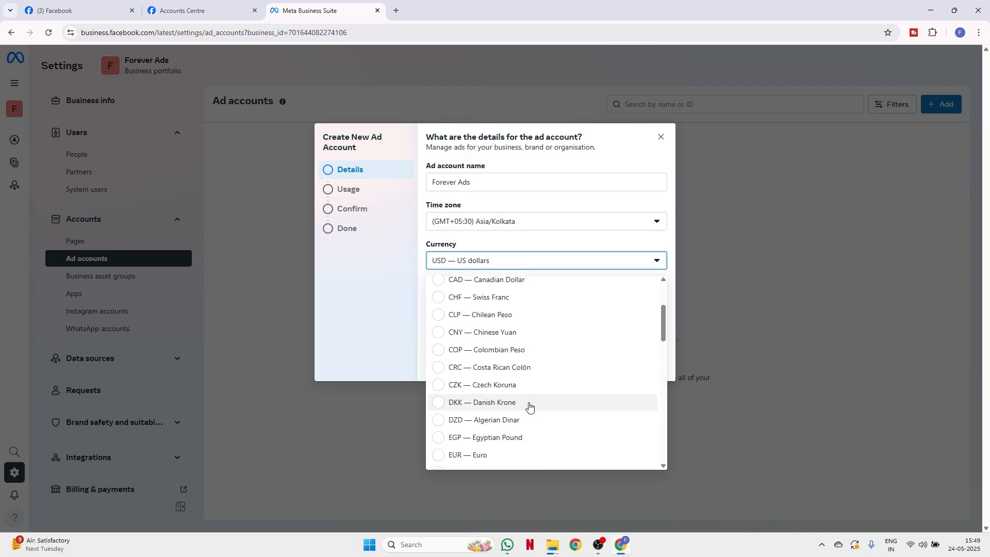
{"action": "scroll", "coordinate": [529, 406], "scroll_direction": "down", "scroll_amount": 3}
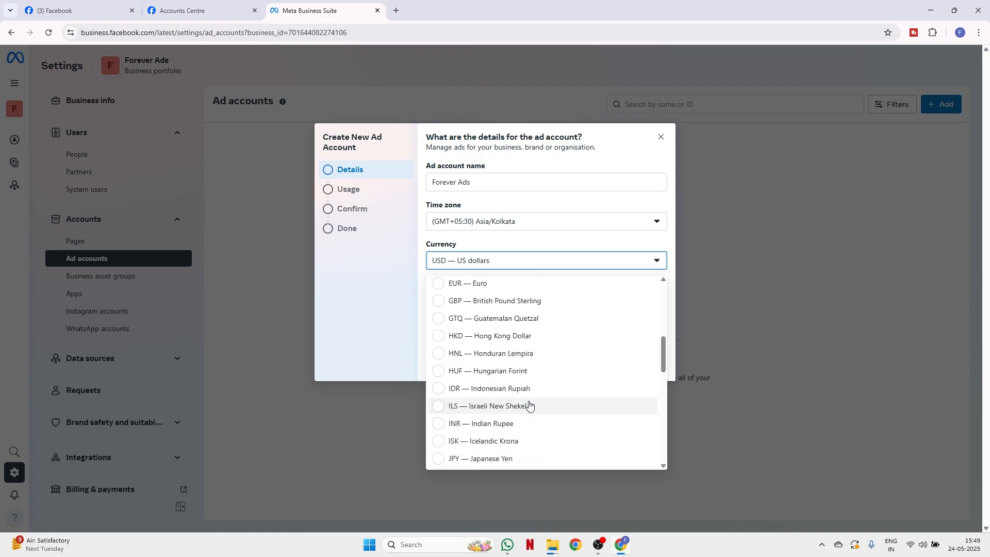
{"action": "left_click", "coordinate": [467, 424]}
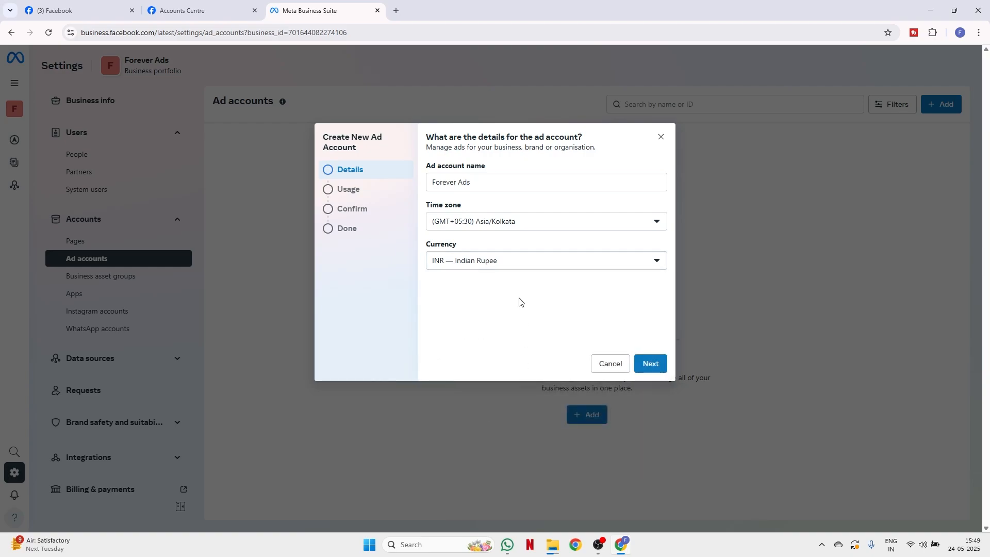
{"action": "left_click", "coordinate": [658, 369]}
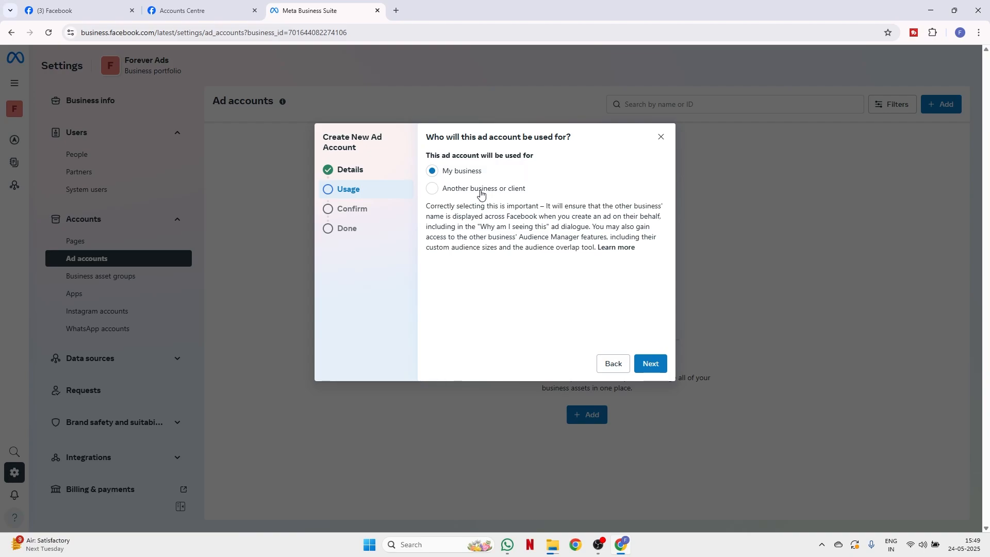
- Keep 'My business' as usage, accept the terms, and create the Forever Ads ad account
{"action": "left_click", "coordinate": [651, 364]}
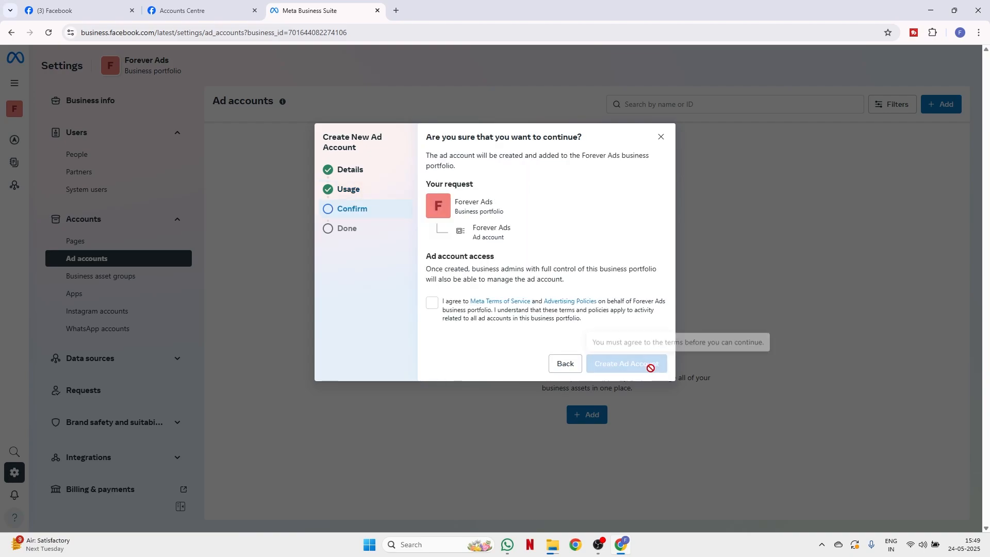
{"action": "left_click", "coordinate": [433, 304]}
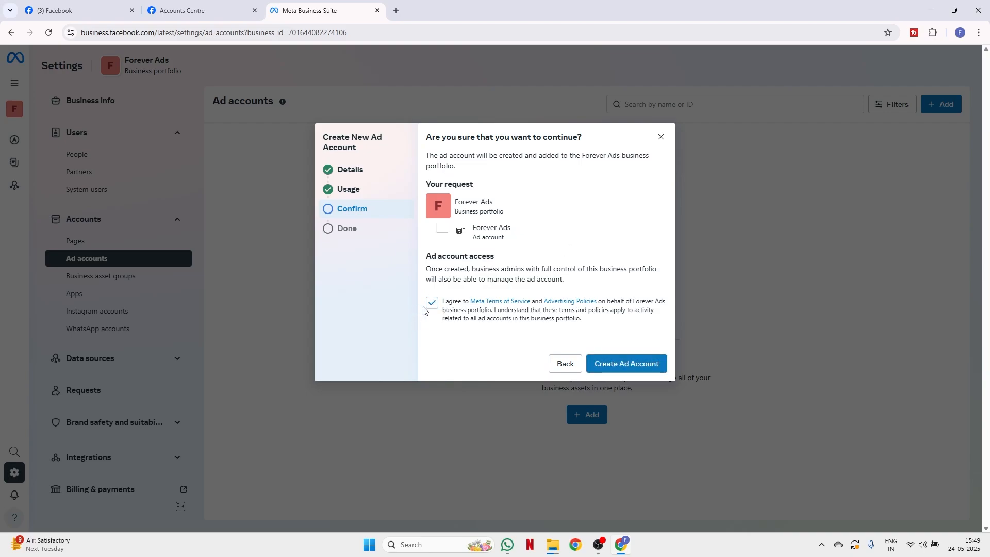
{"action": "left_click", "coordinate": [625, 366]}
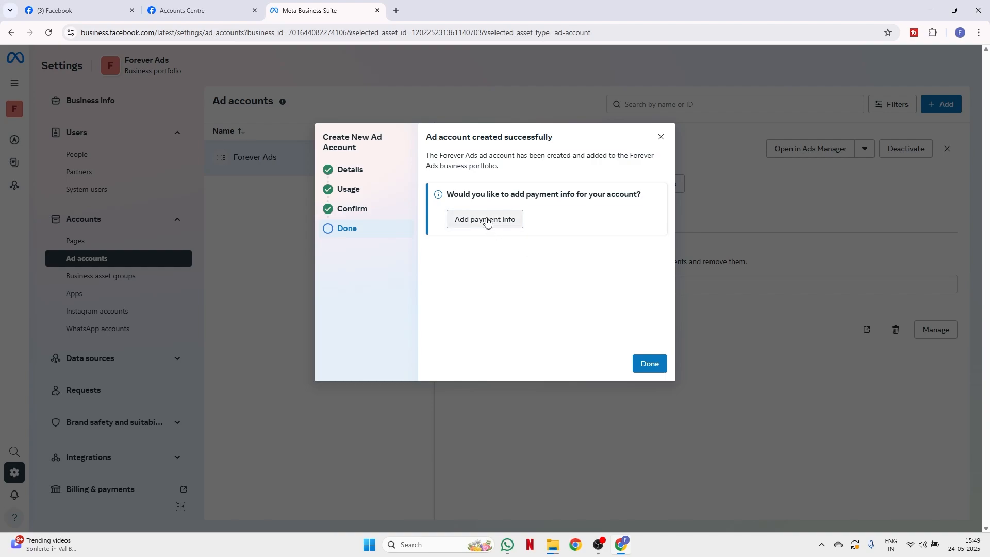
{"action": "left_click", "coordinate": [656, 366]}
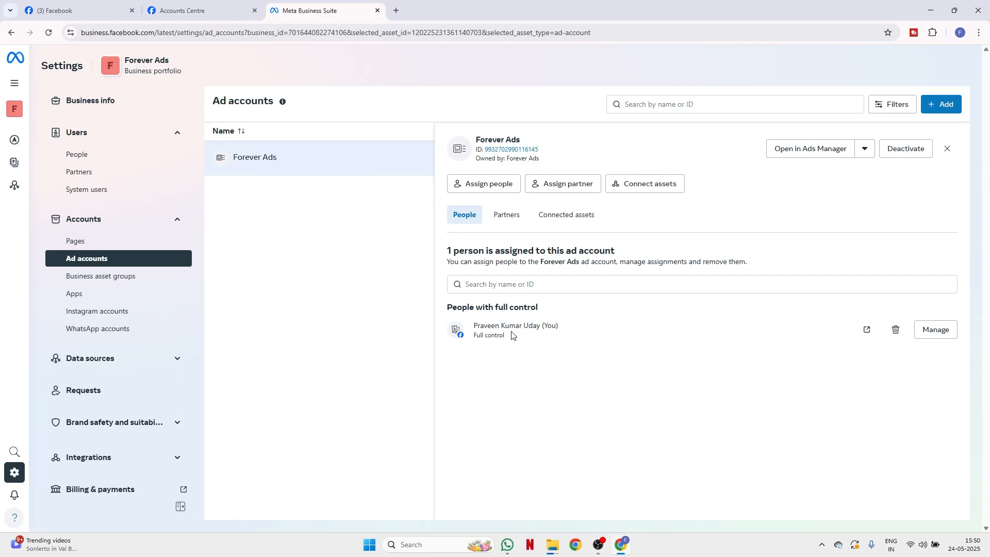
- Load facebook.com/adsmanager in a new Chrome tab
{"action": "left_click", "coordinate": [398, 10]}
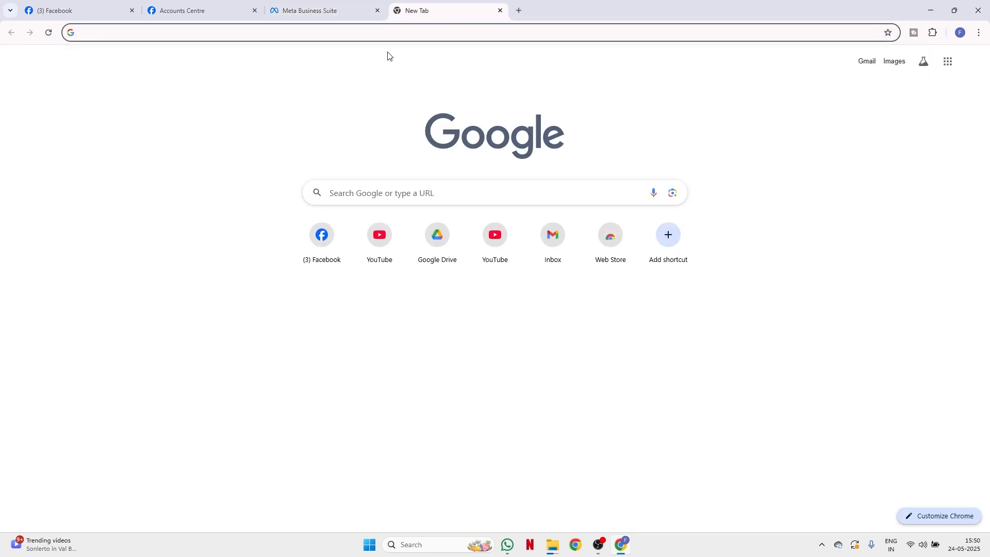
{"action": "left_click", "coordinate": [386, 32]}
{"action": "type", "text": "face"}
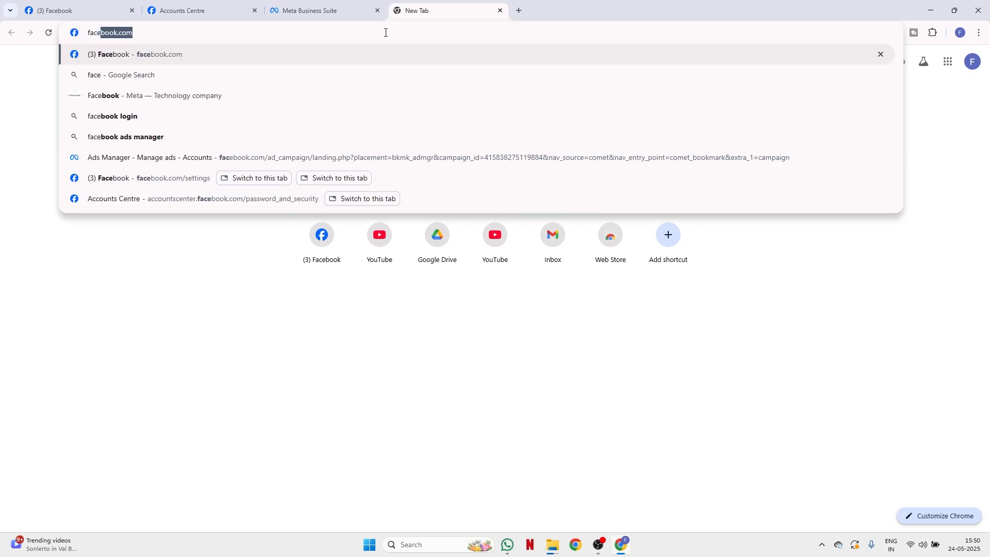
{"action": "type", "text": "book.com"}
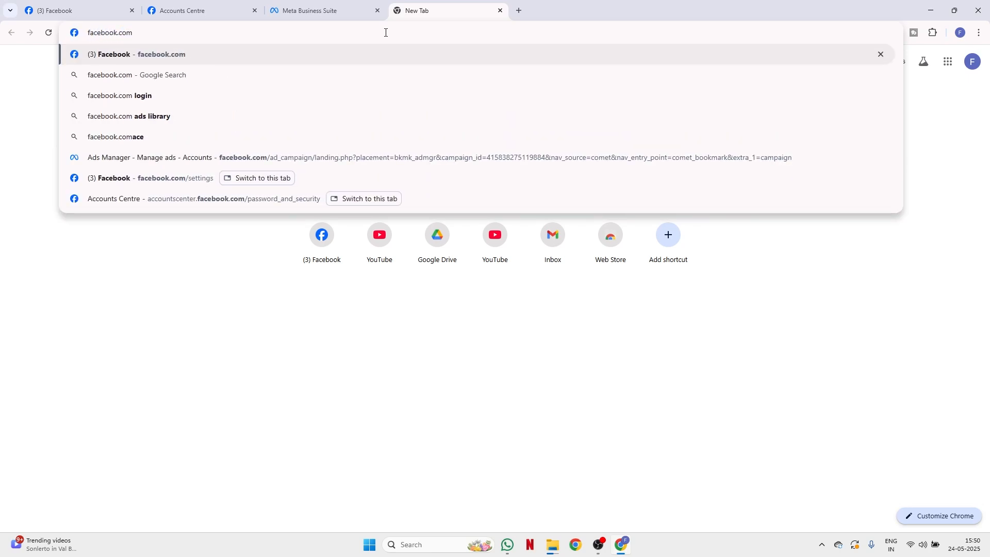
{"action": "type", "text": "/adsman"}
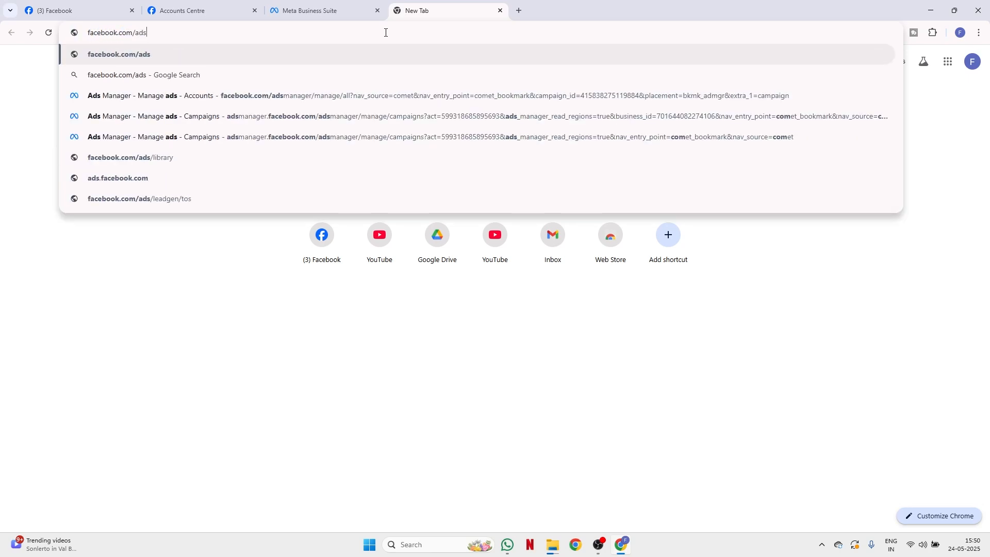
{"action": "type", "text": "ager"}
{"action": "key", "text": "Return"}
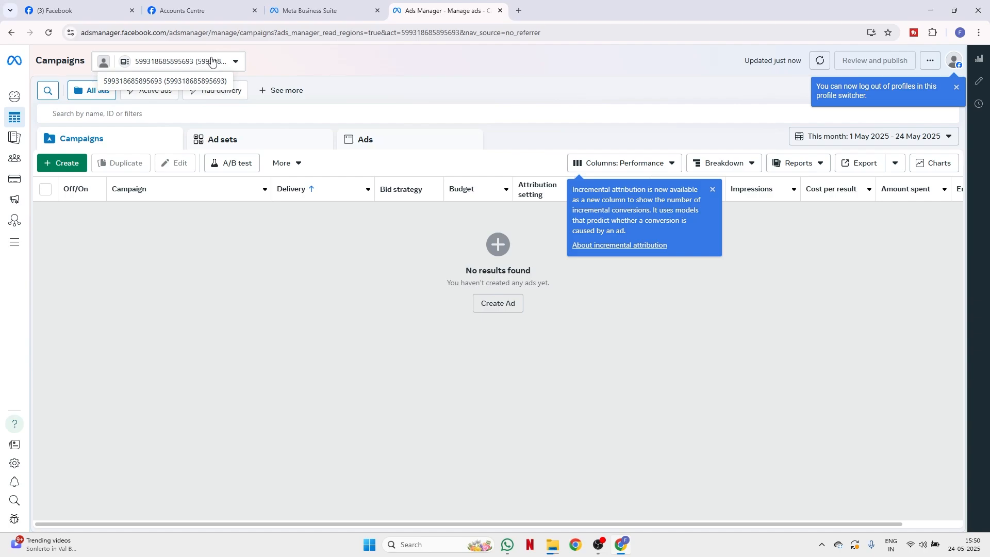
- Select the Forever Ads ad account under the Forever Ads portfolio in the account switcher
{"action": "left_click", "coordinate": [170, 65]}
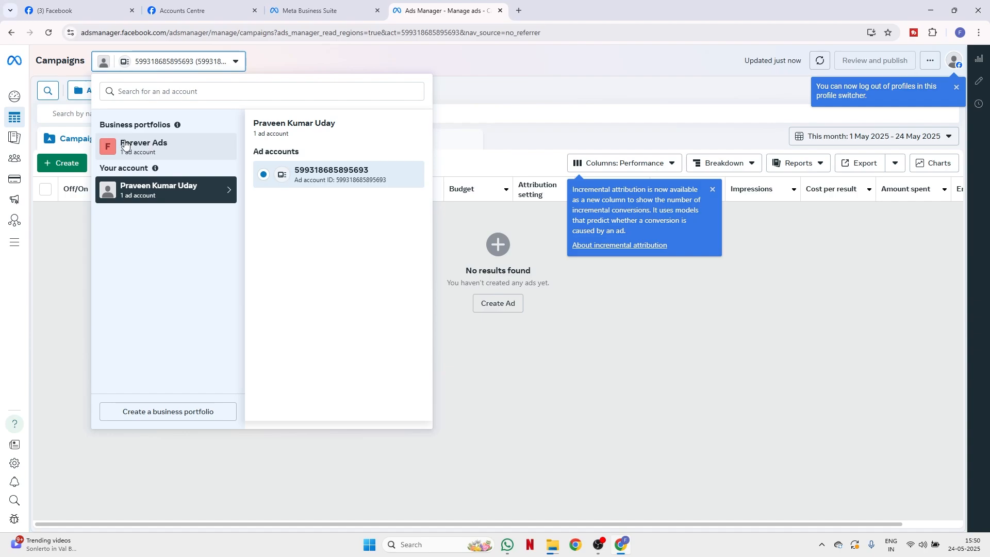
{"action": "left_click", "coordinate": [167, 60]}
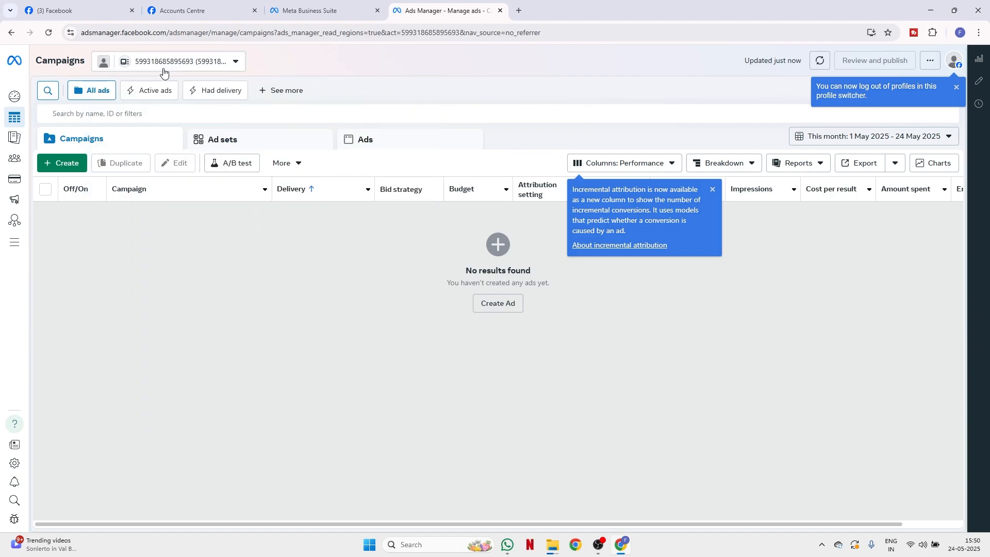
{"action": "left_click", "coordinate": [164, 67]}
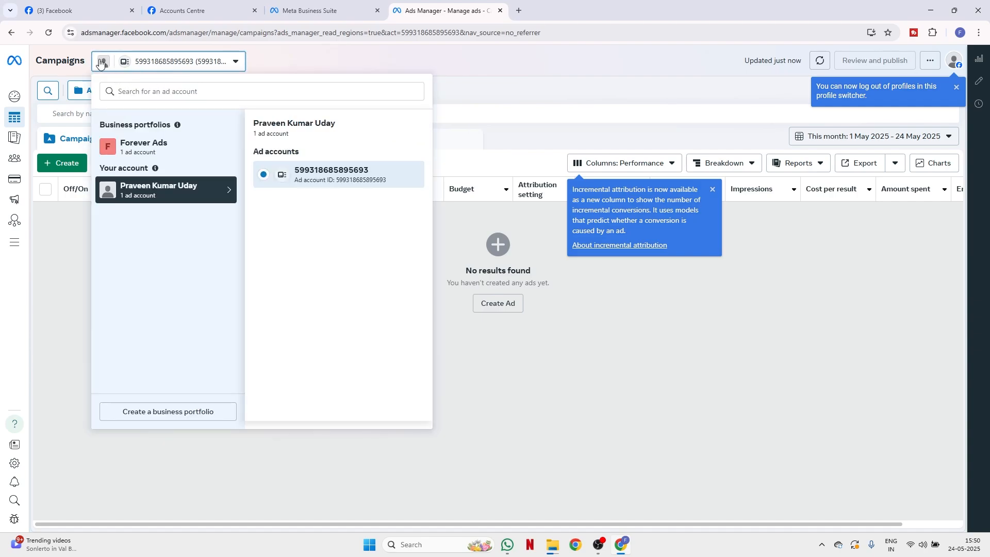
{"action": "left_click", "coordinate": [158, 148]}
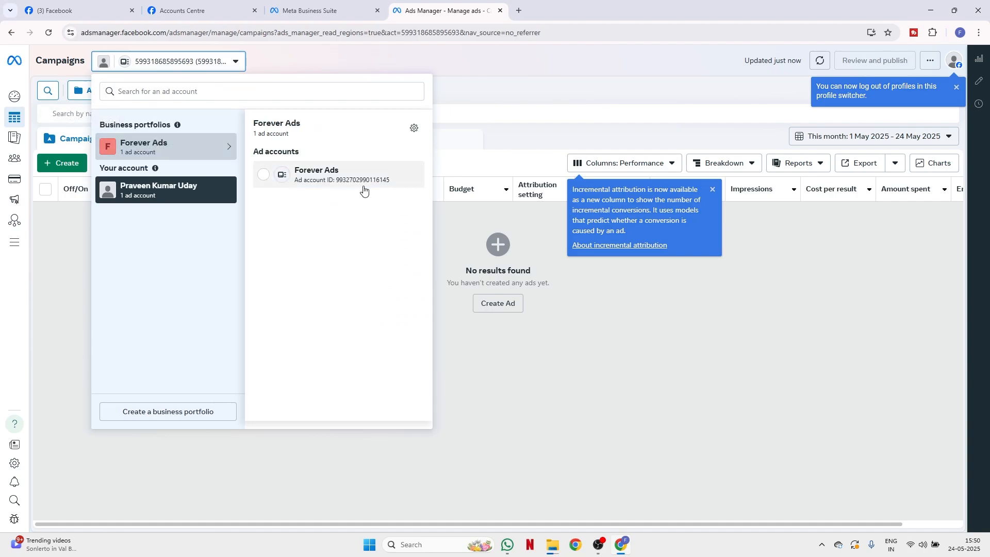
{"action": "left_click", "coordinate": [336, 176]}
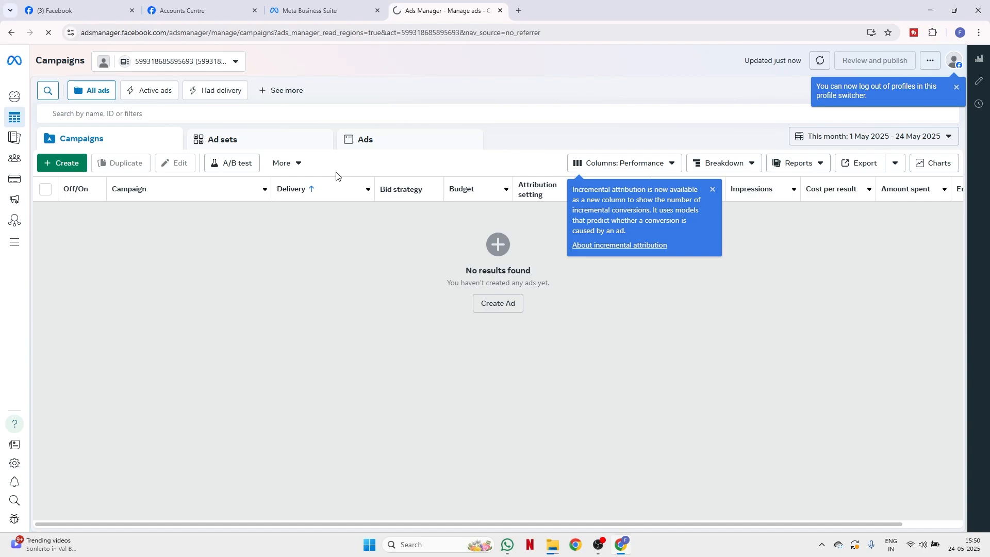